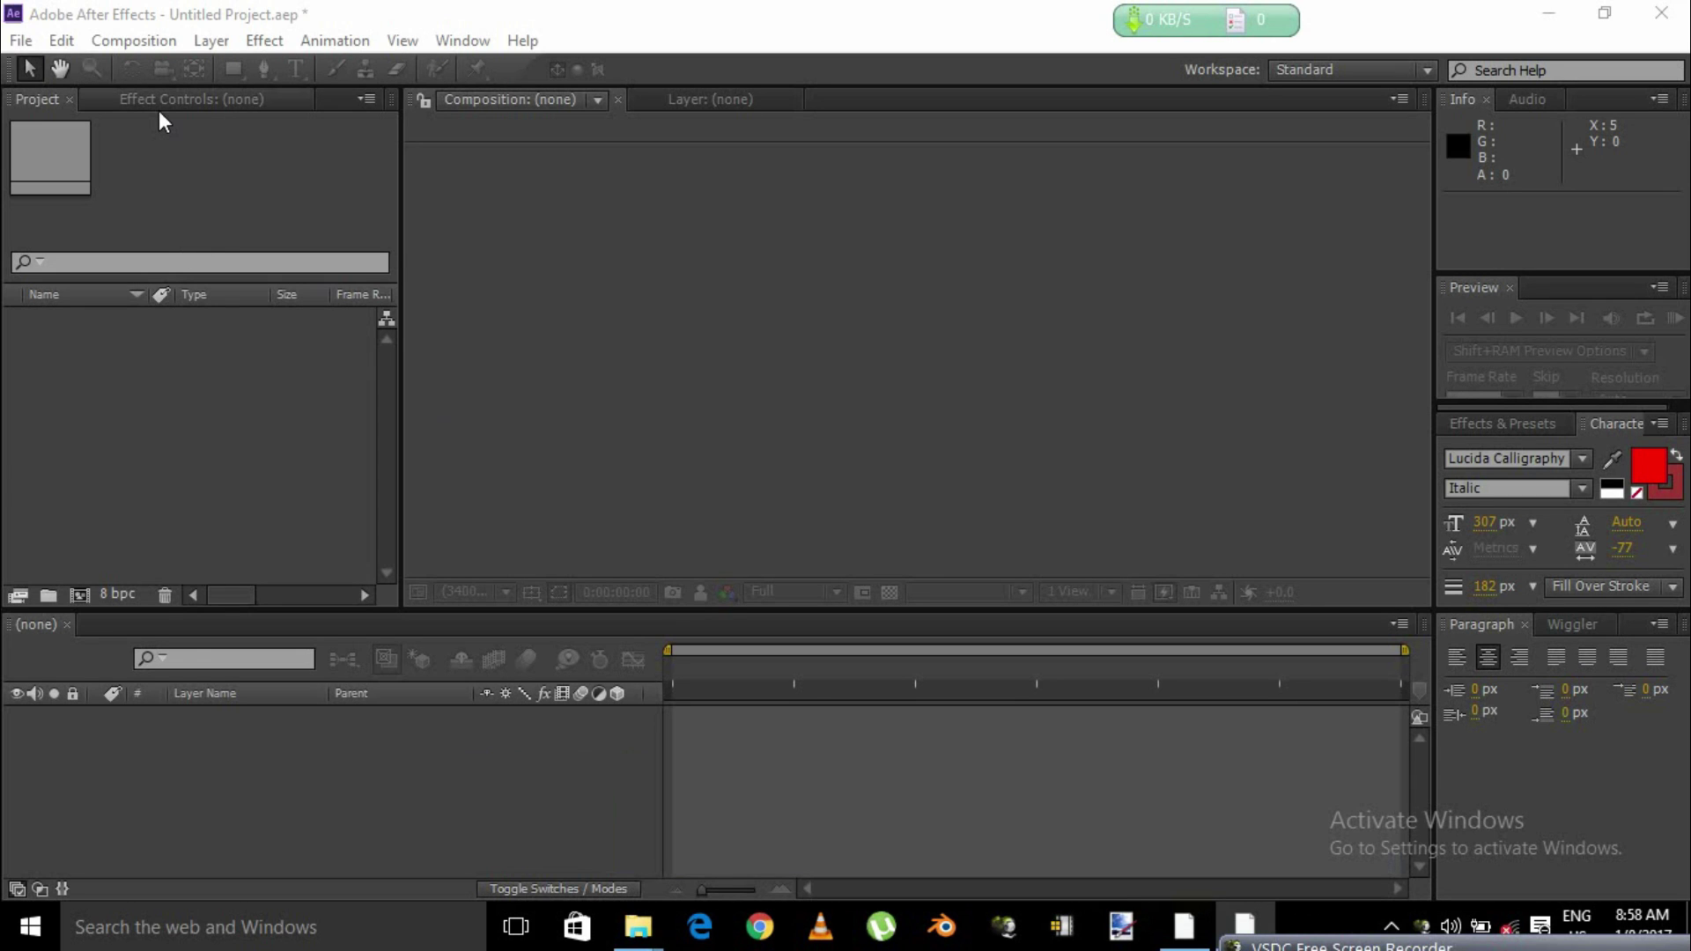
Step: Open new composition settings, cancel once, then reopen the 1280×720 HDV/HDTV 720 29.97 preset
left_click(79, 596)
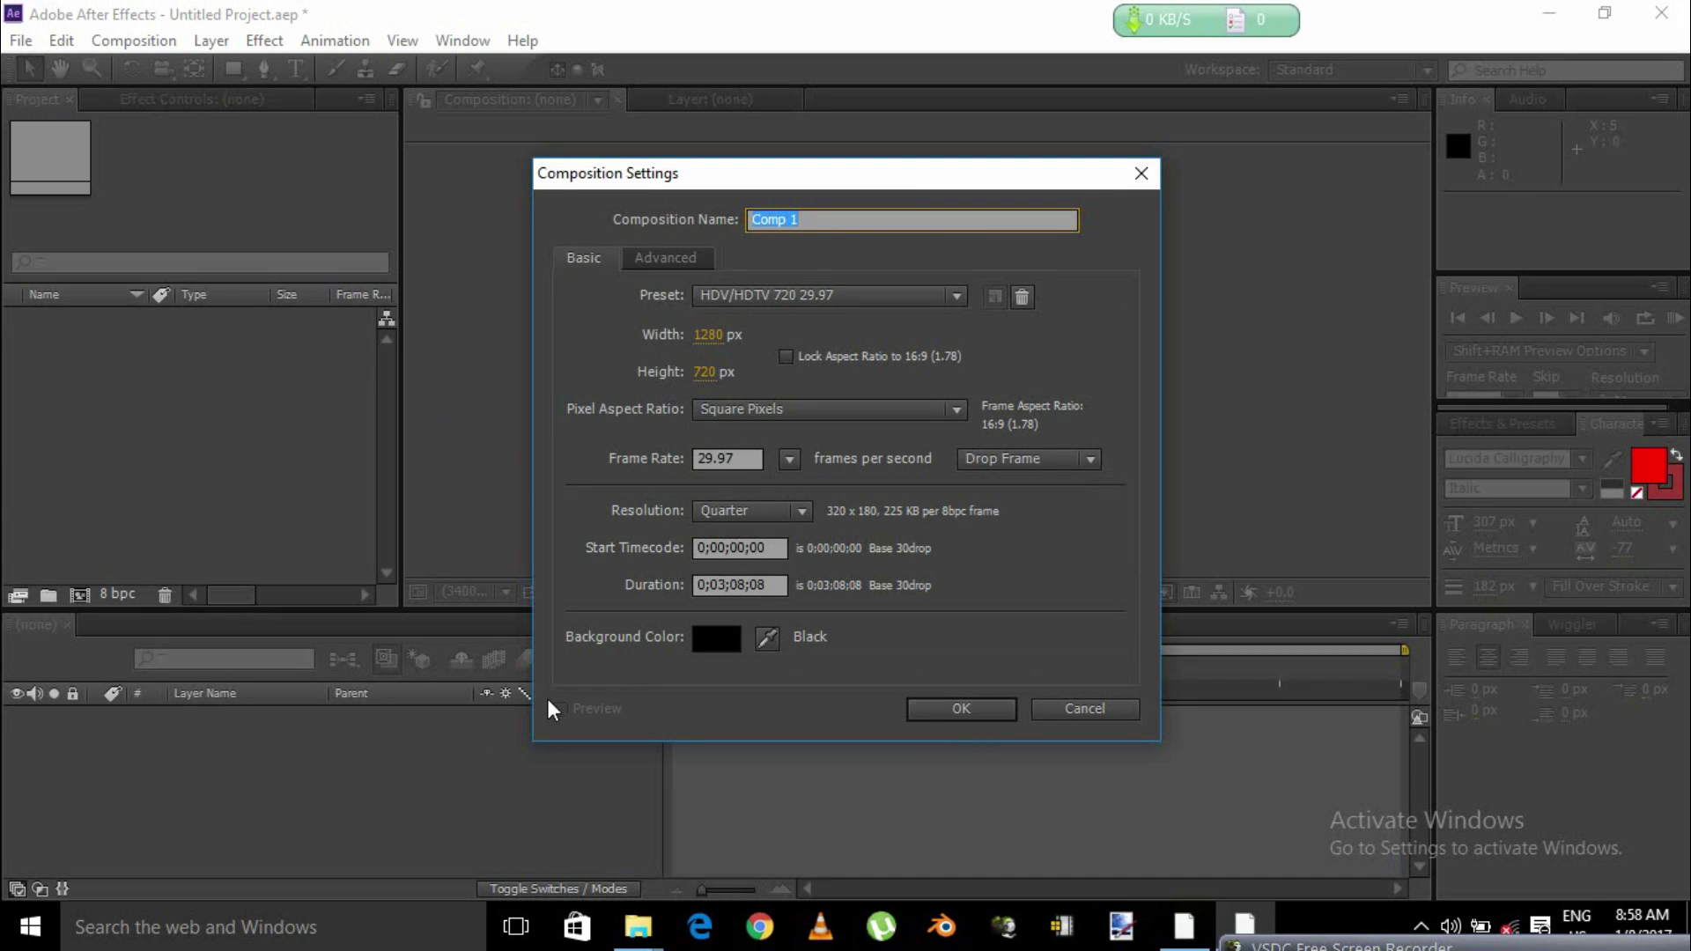
left_click(1129, 710)
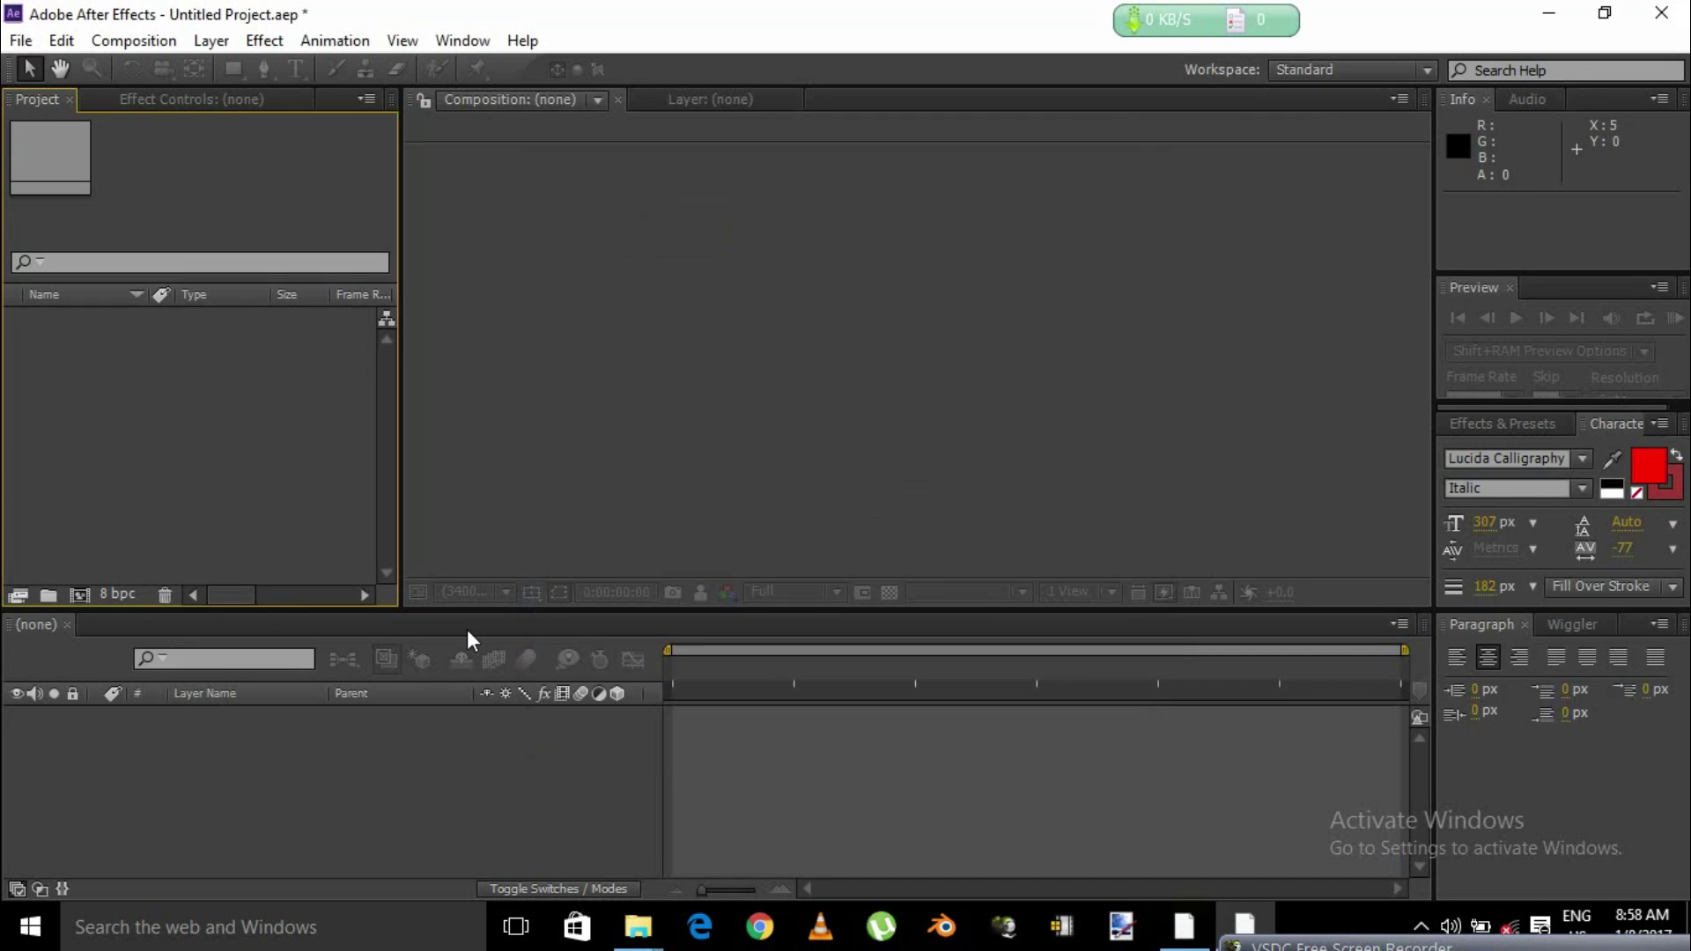
left_click(79, 596)
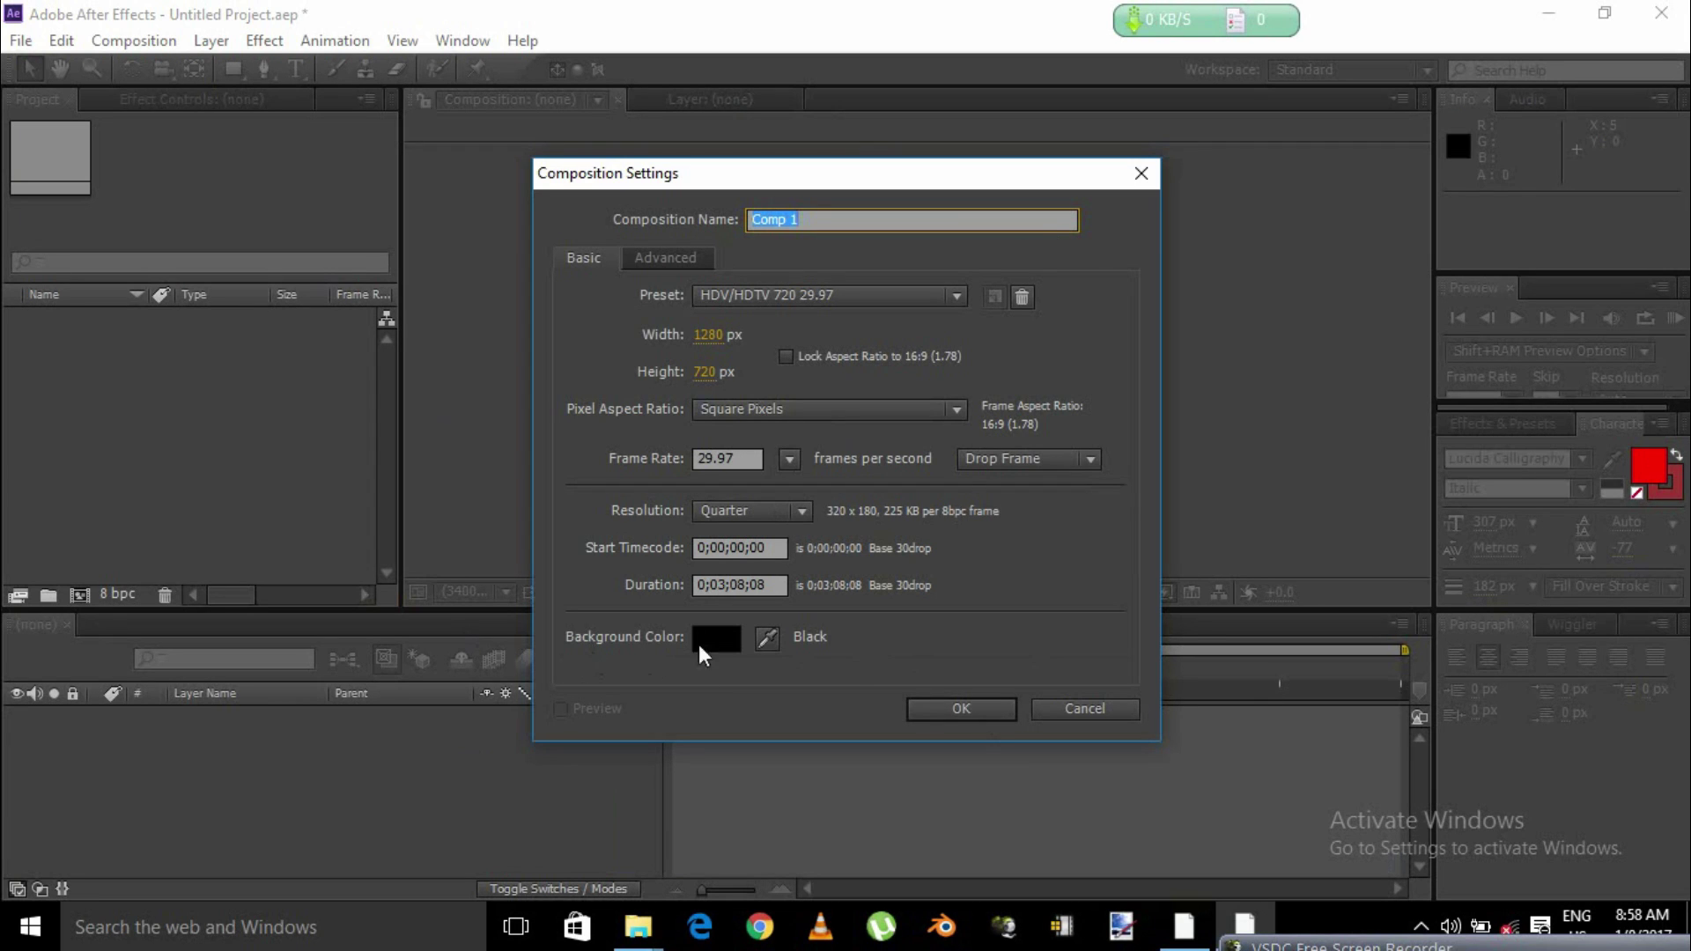
Step: Create Comp 1 and add a full-frame bright lime green solid layer
left_click(989, 703)
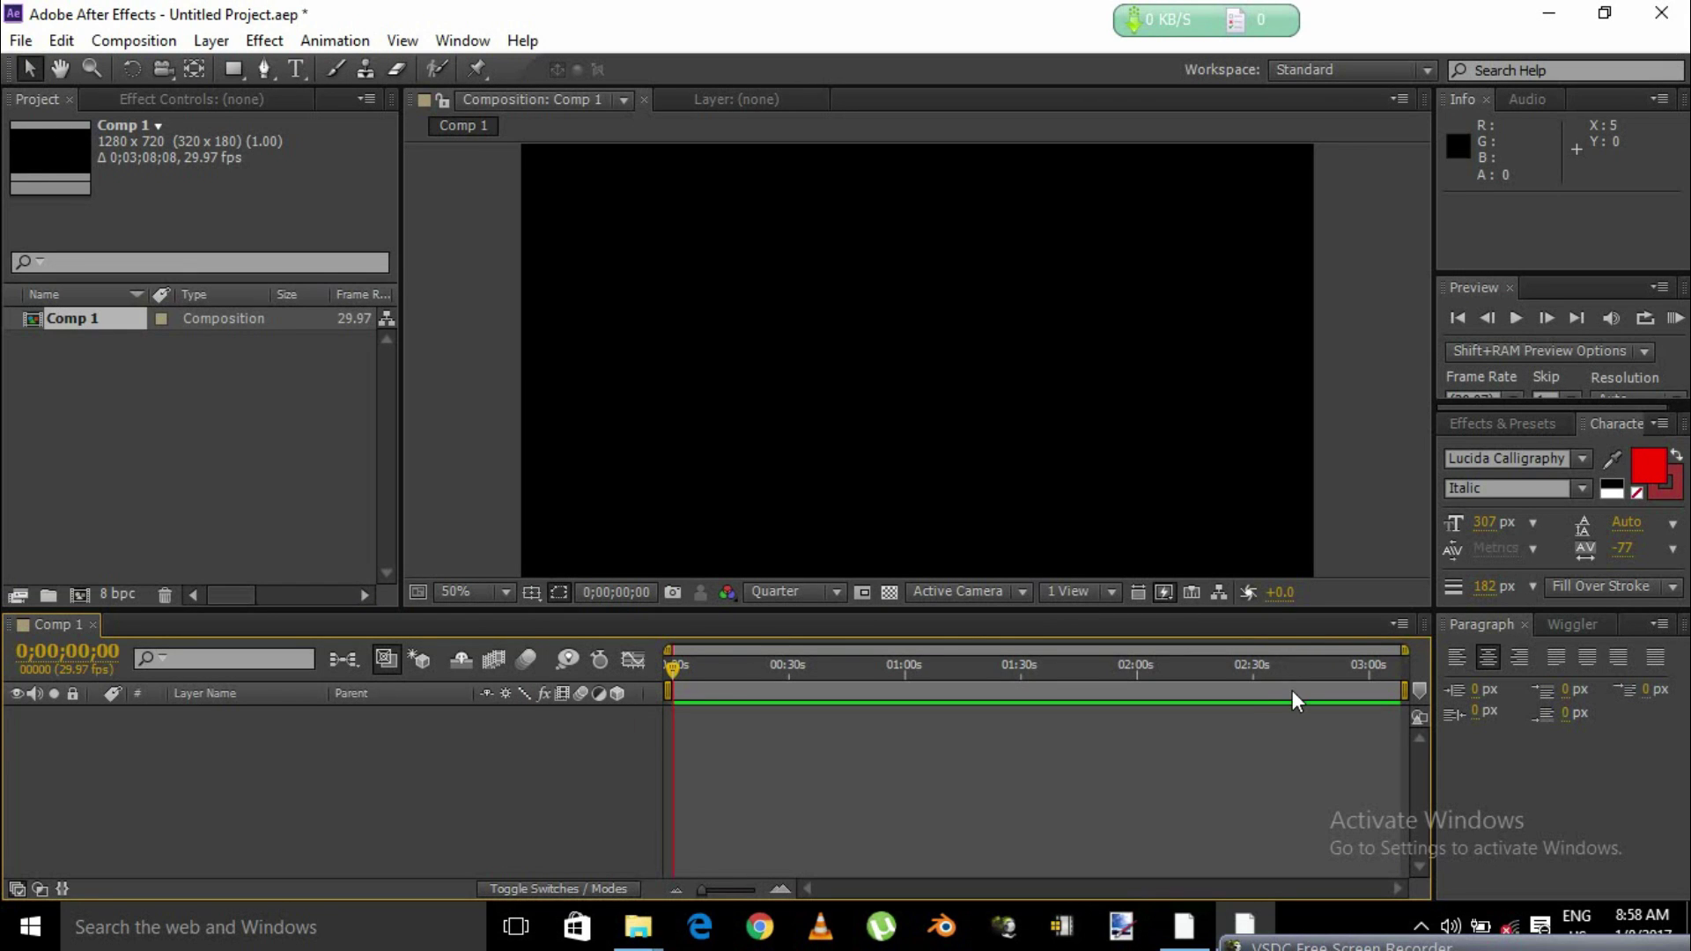
right_click(341, 753)
mouse_move(423, 491)
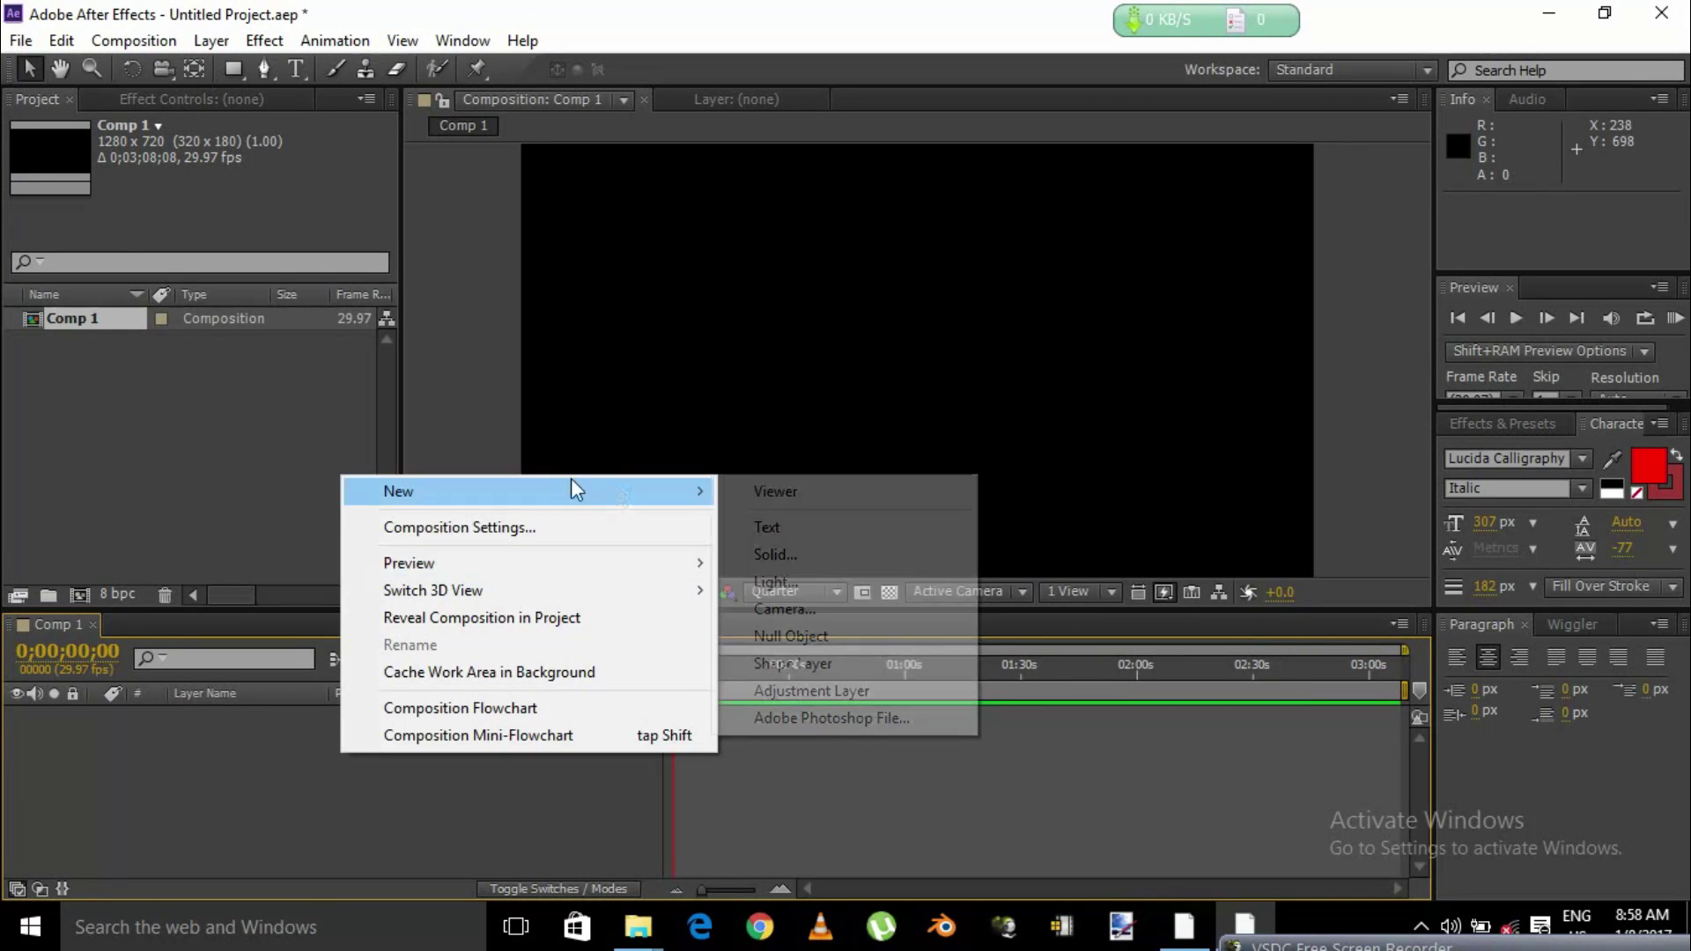
left_click(758, 554)
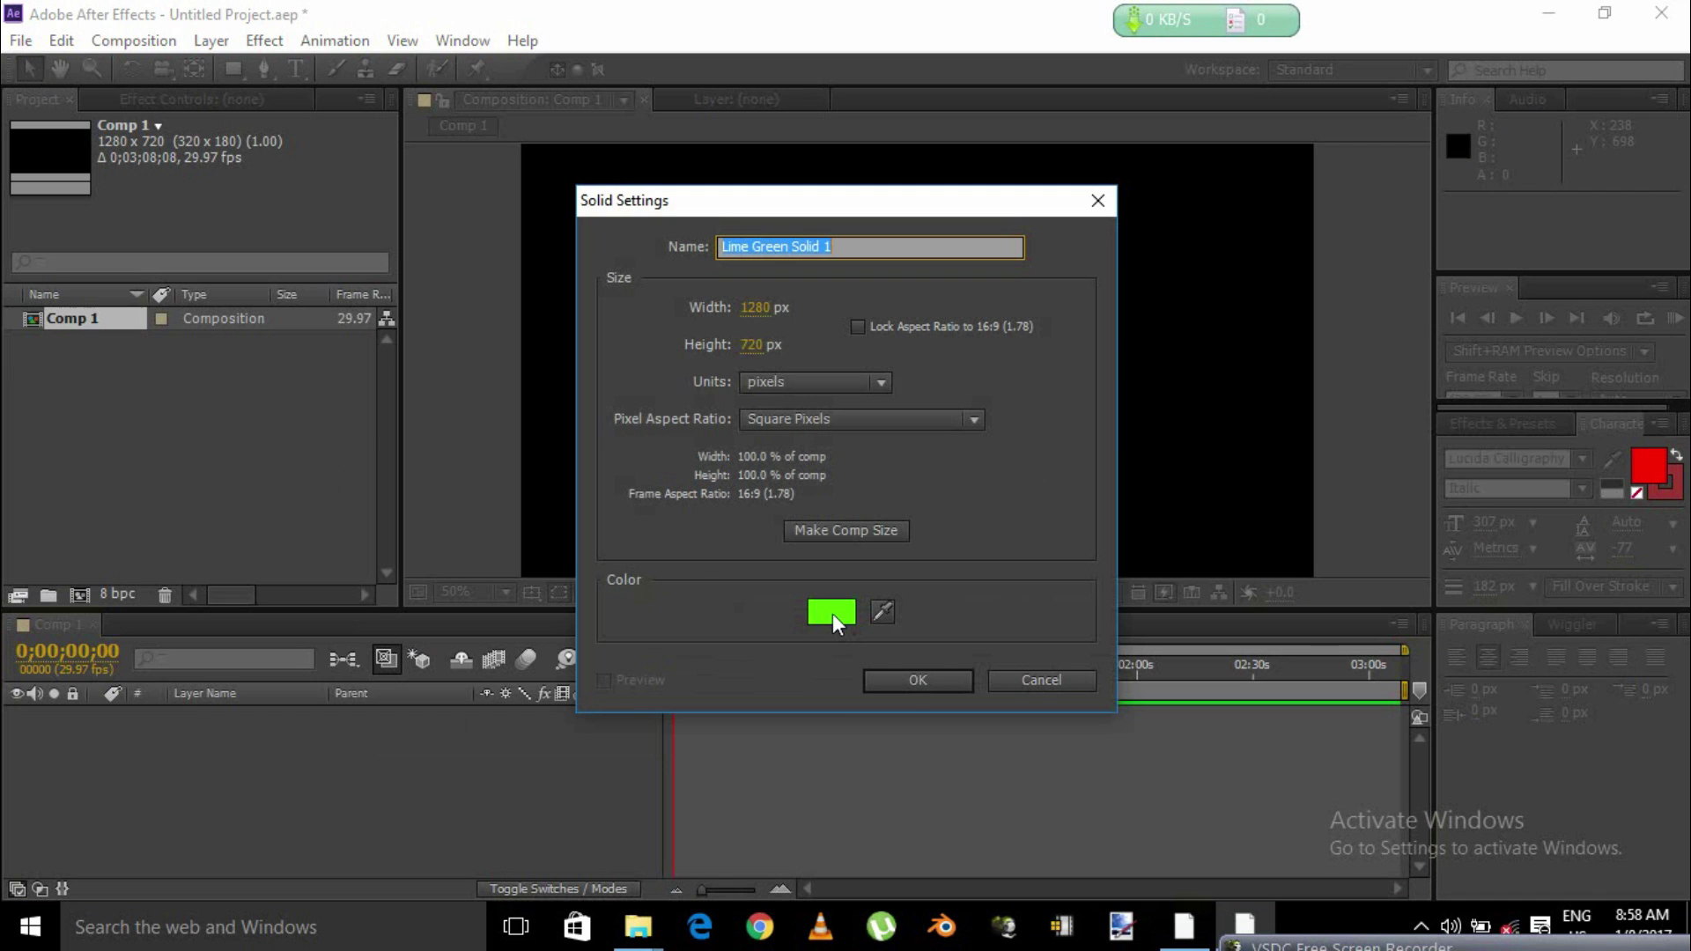
left_click(833, 613)
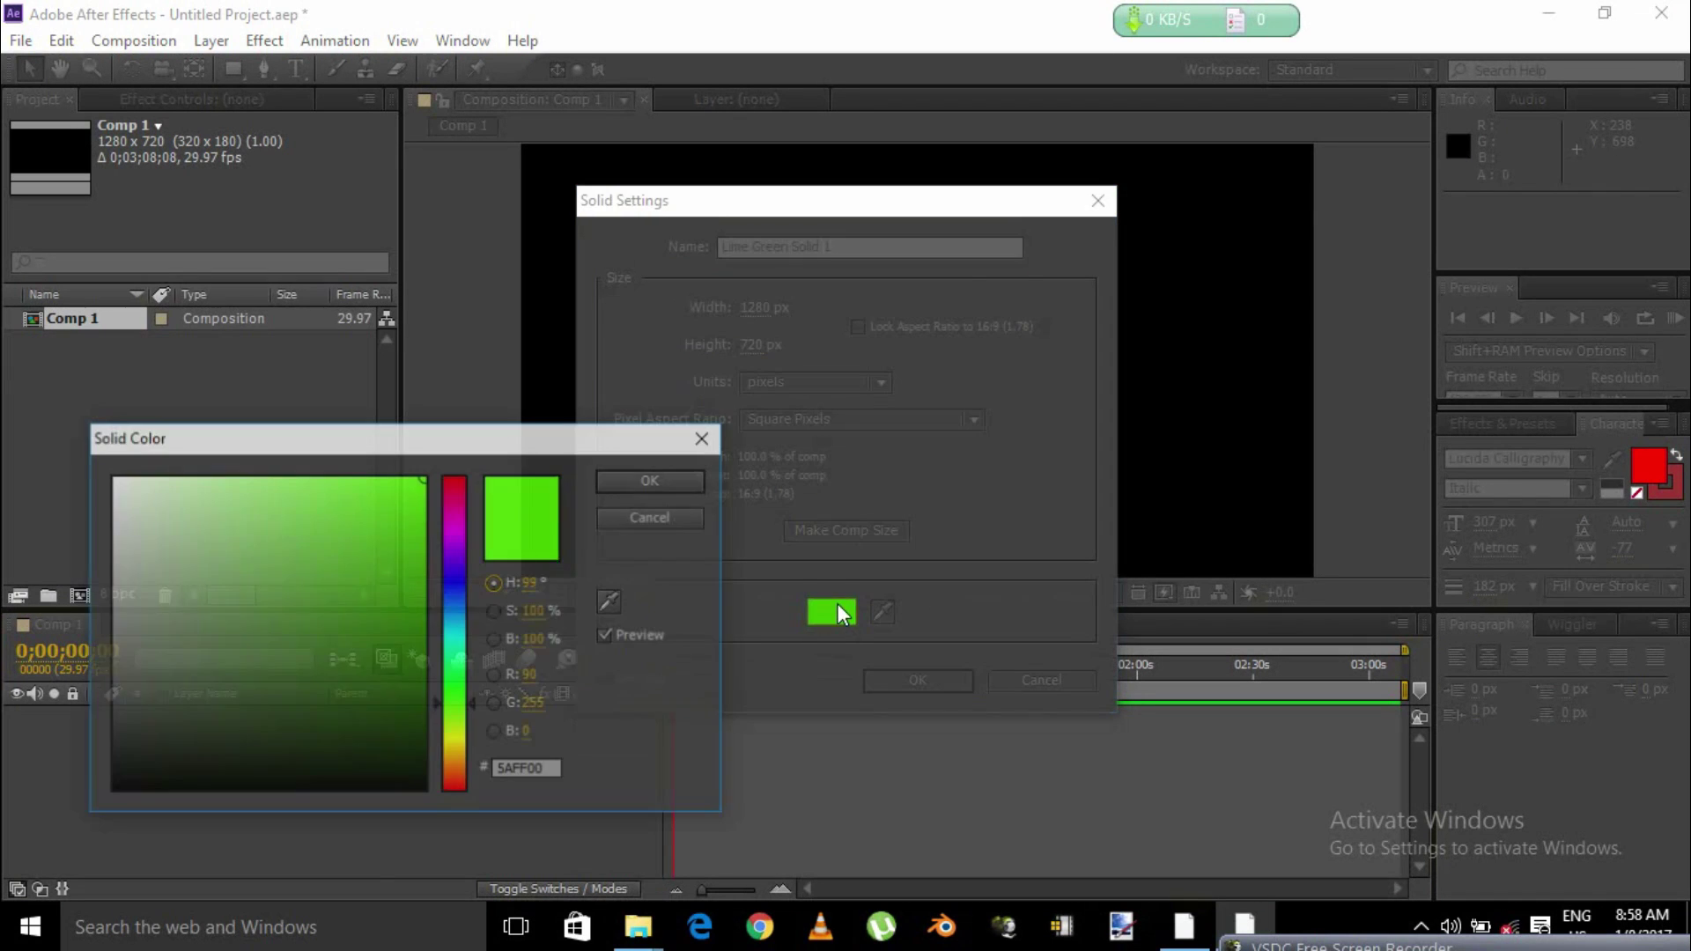
mouse_move(366, 519)
left_mouse_down()
mouse_move(385, 649)
mouse_move(414, 477)
left_mouse_up()
left_click(623, 489)
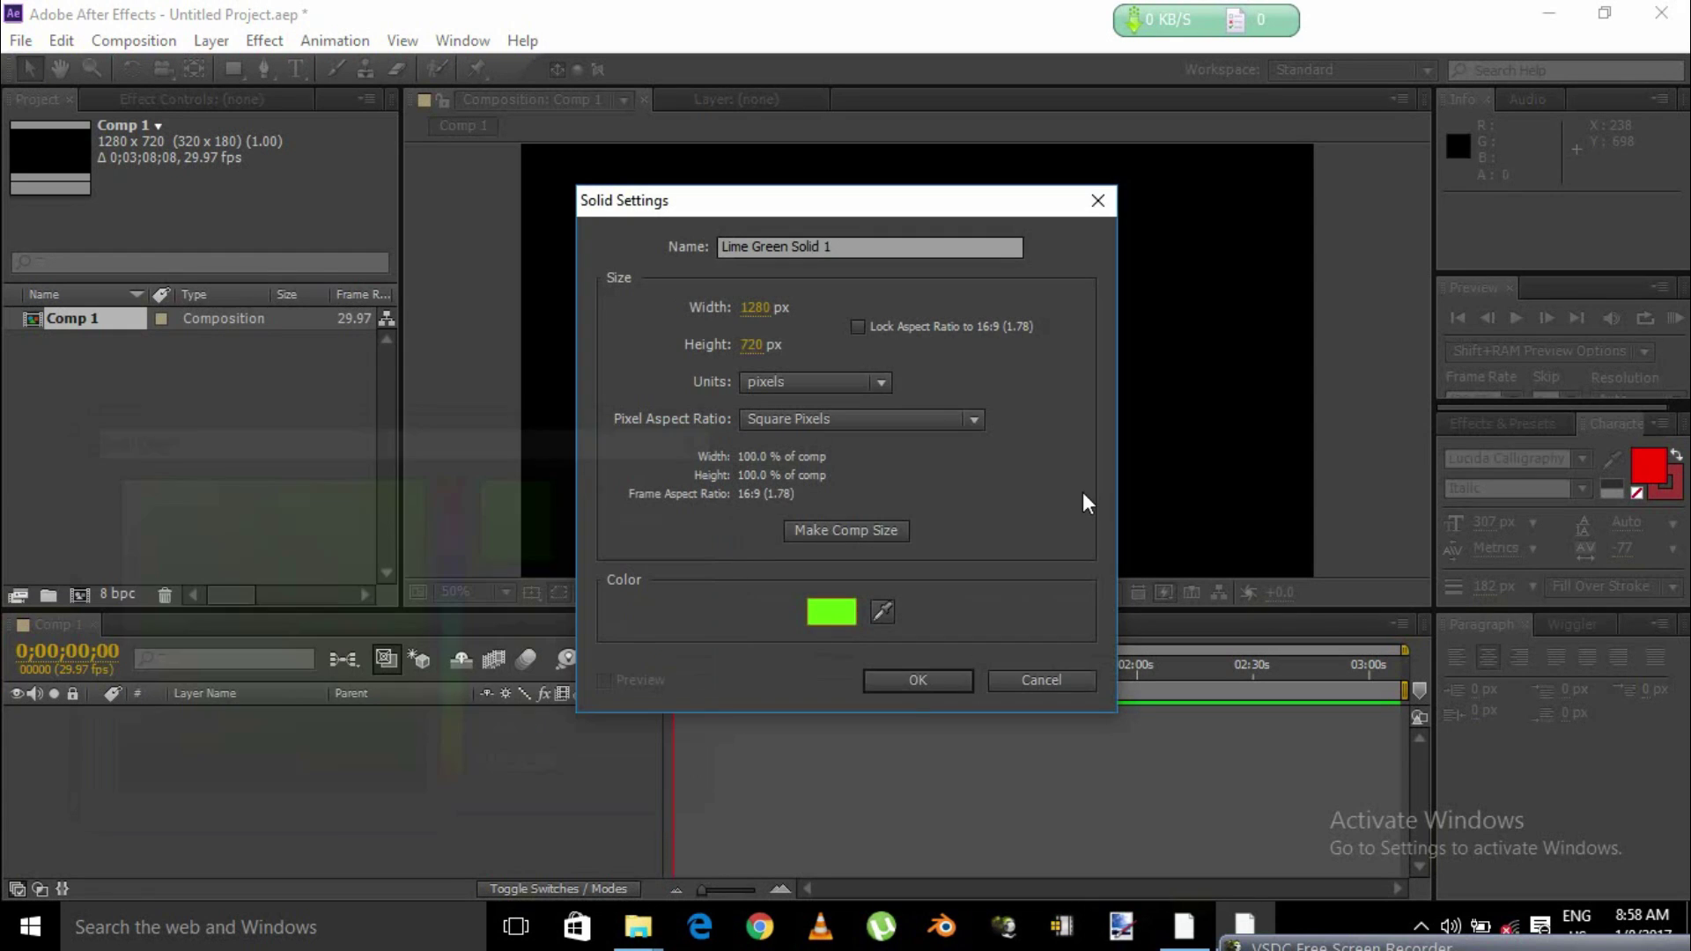
left_click(875, 682)
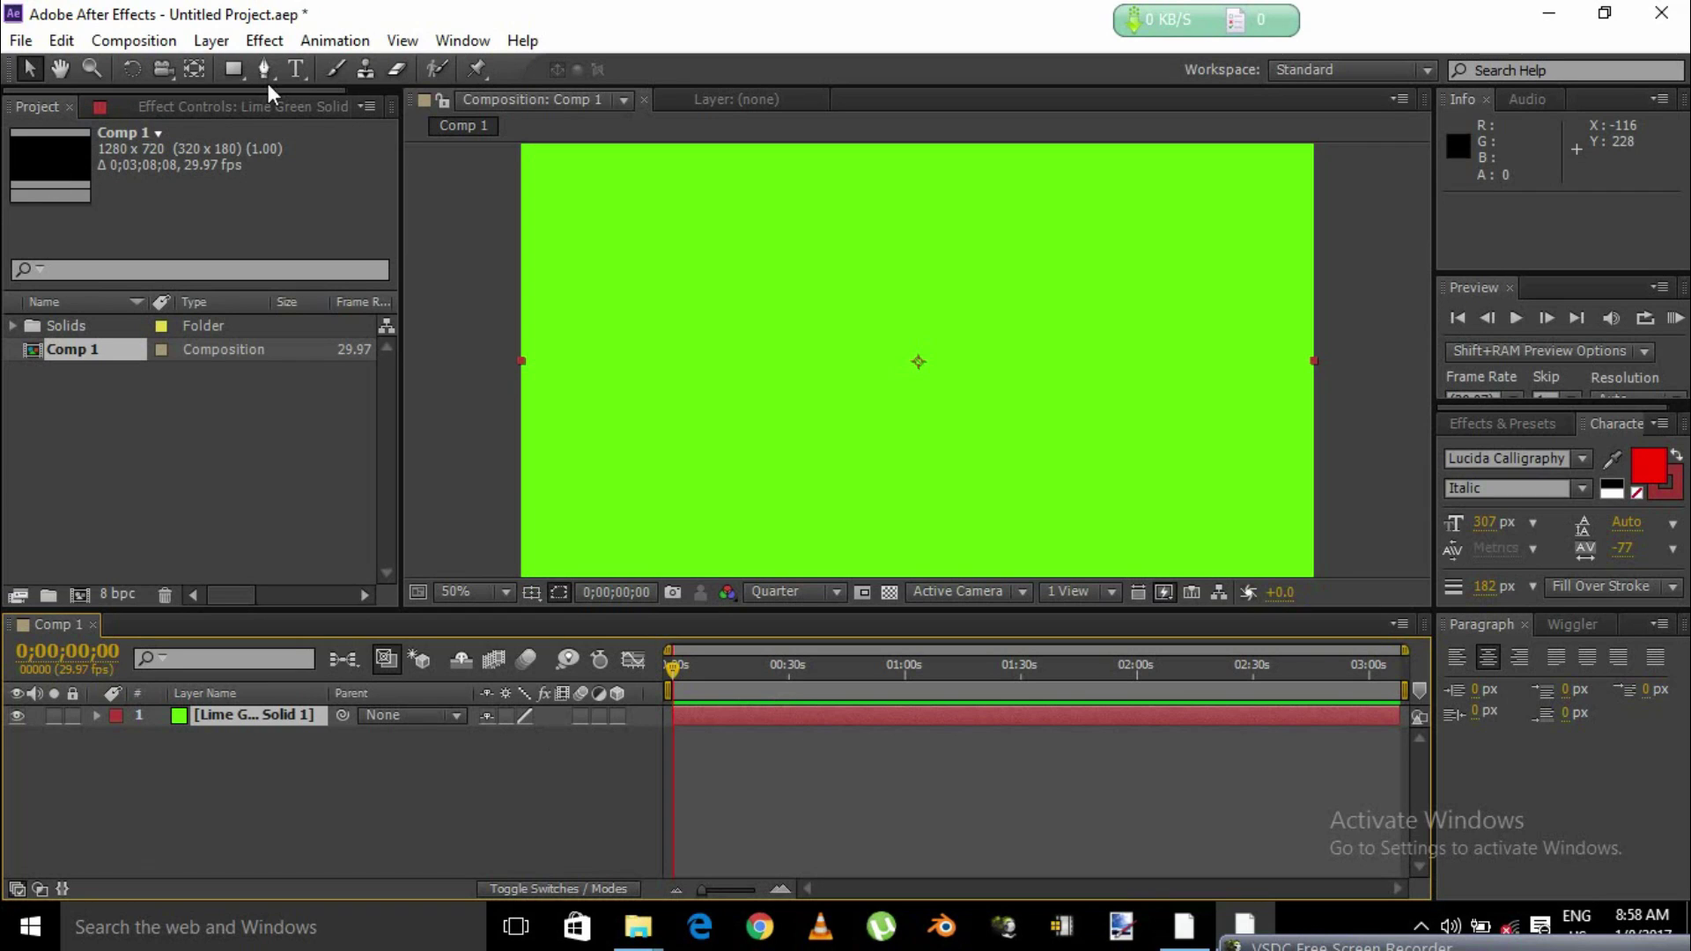
Step: Type a text layer in the comp viewer above the lime solid and select it
left_click(297, 69)
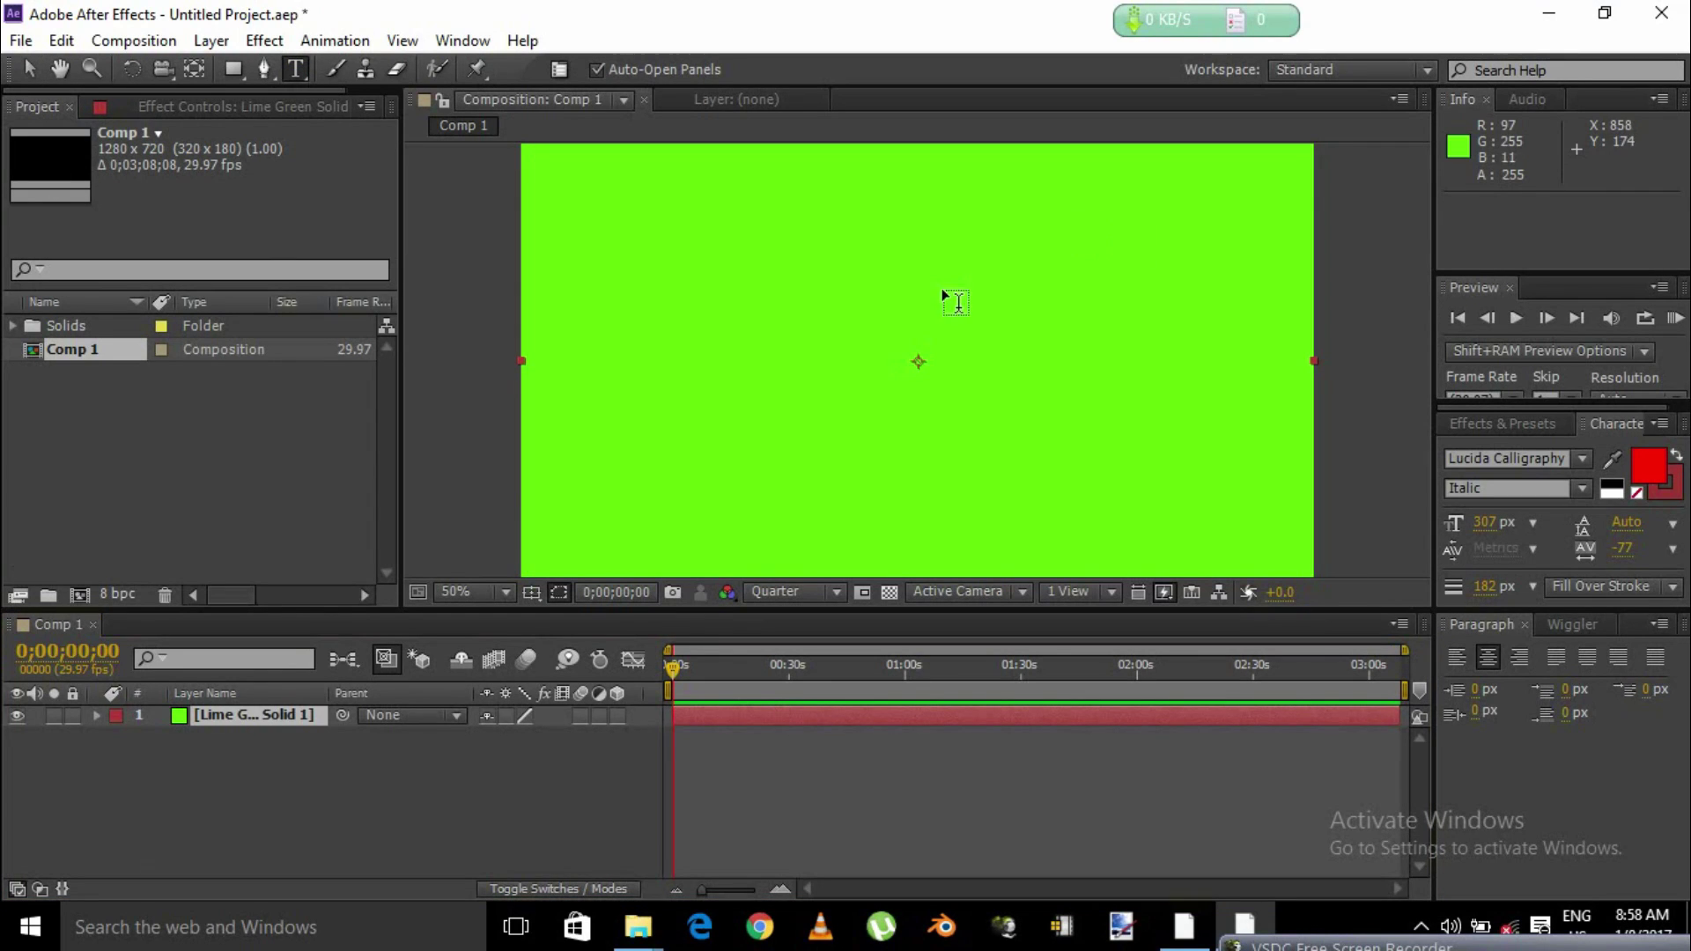
left_click(656, 351)
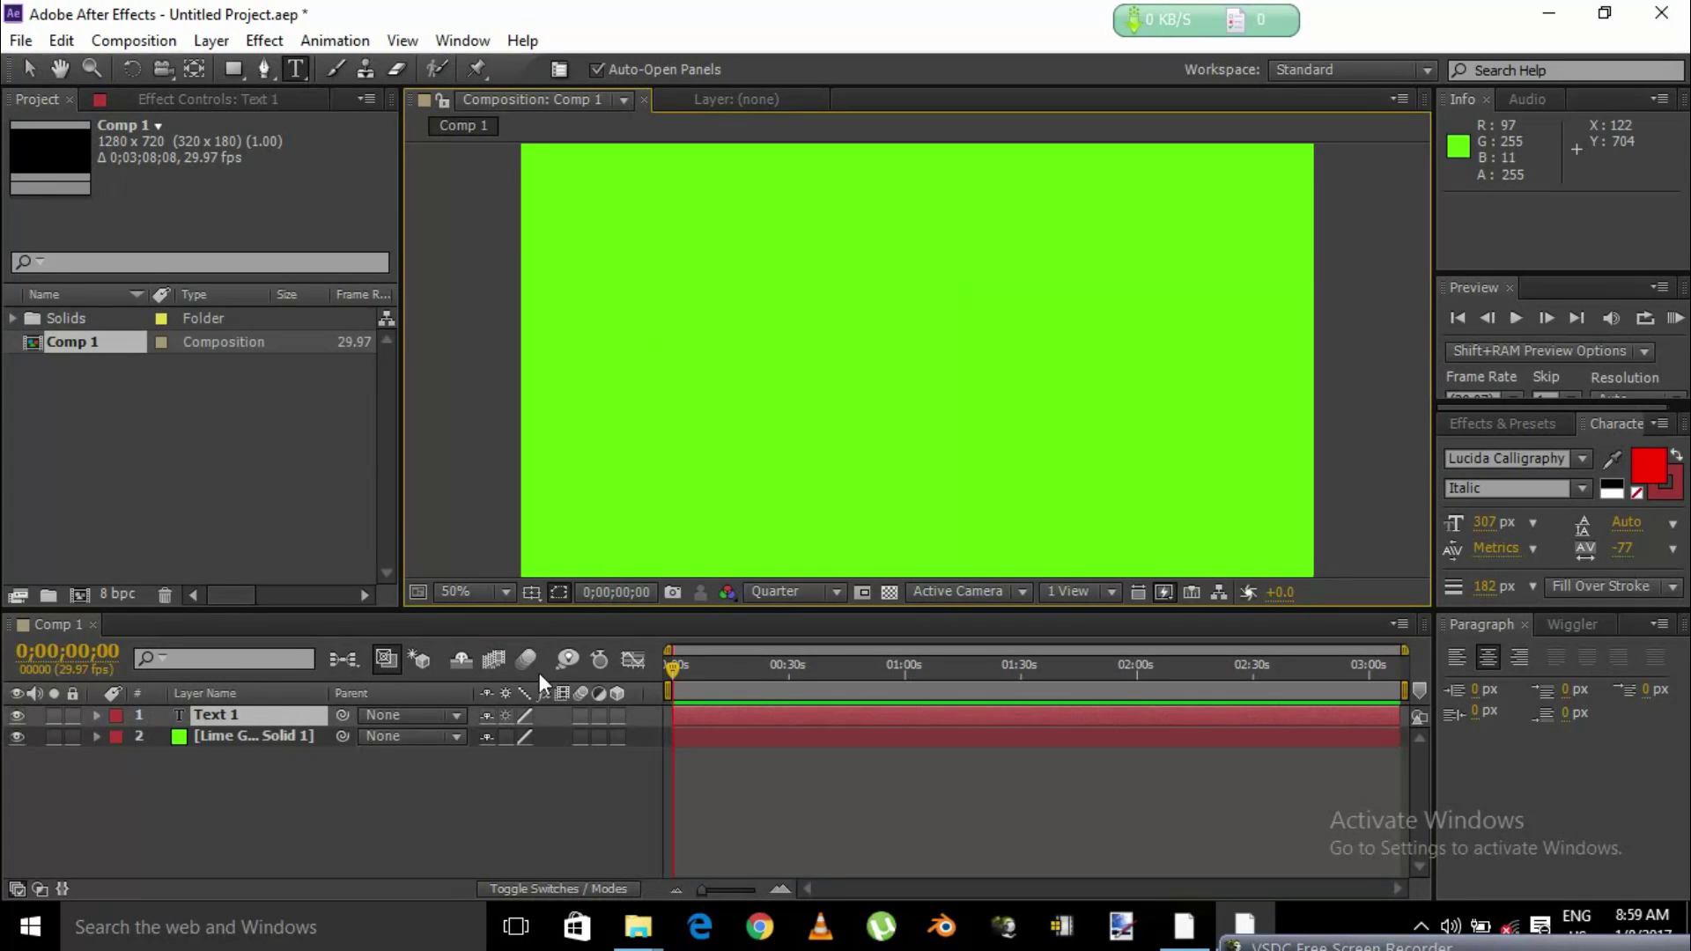
left_click(430, 777)
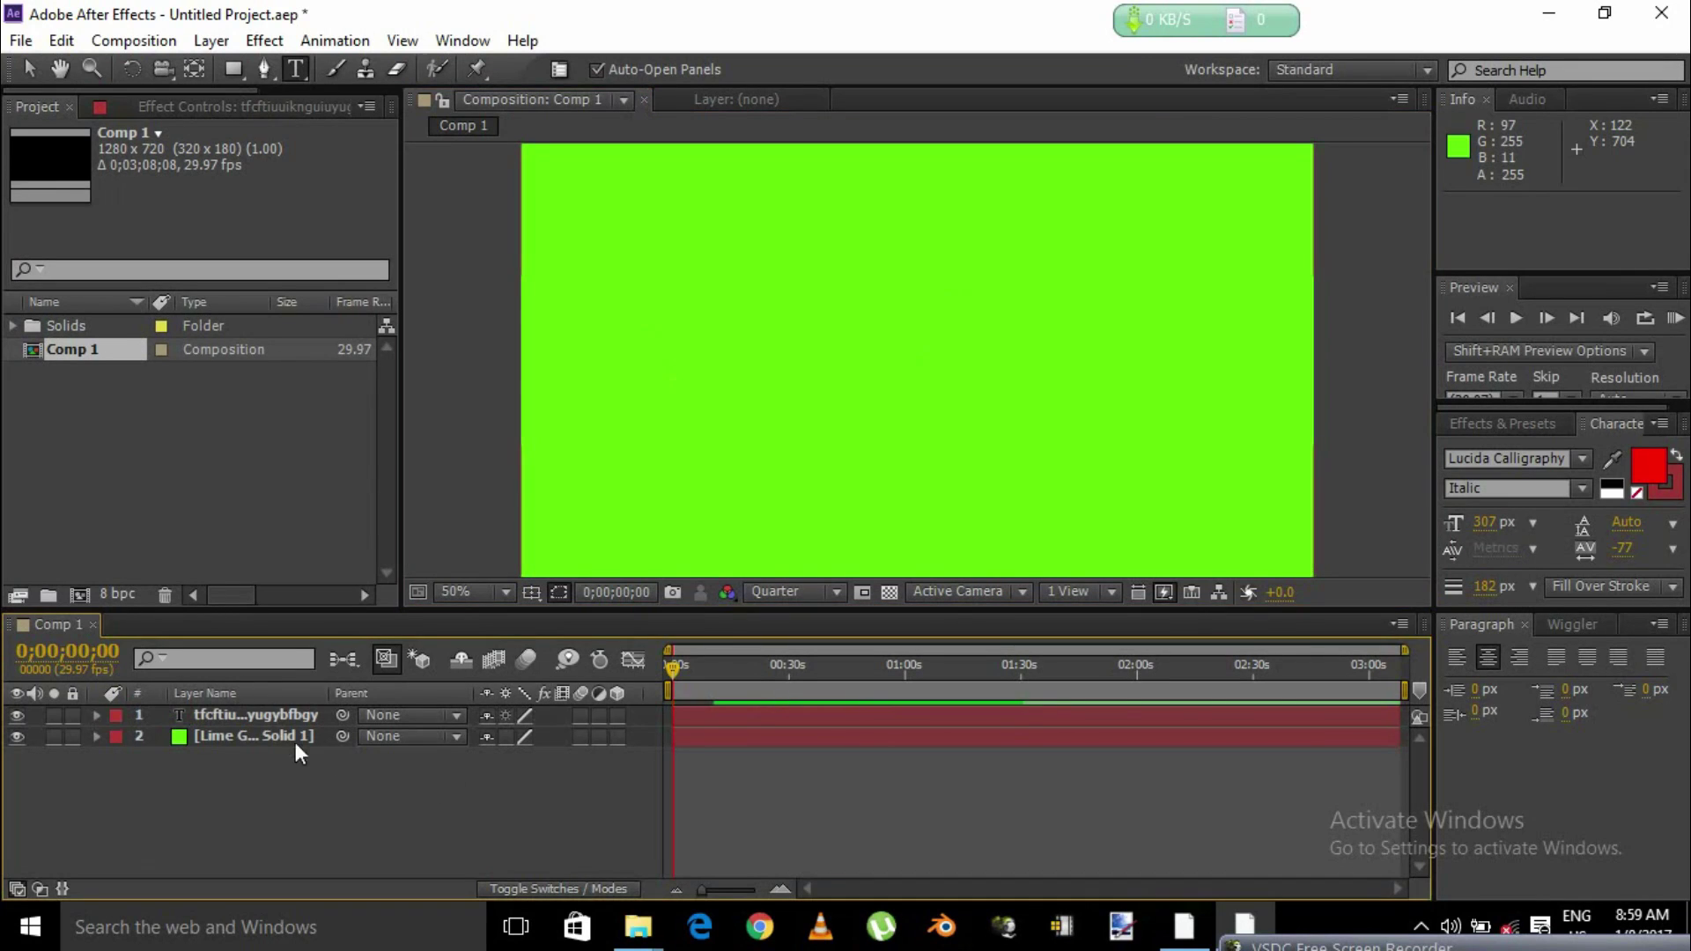
left_click(246, 713)
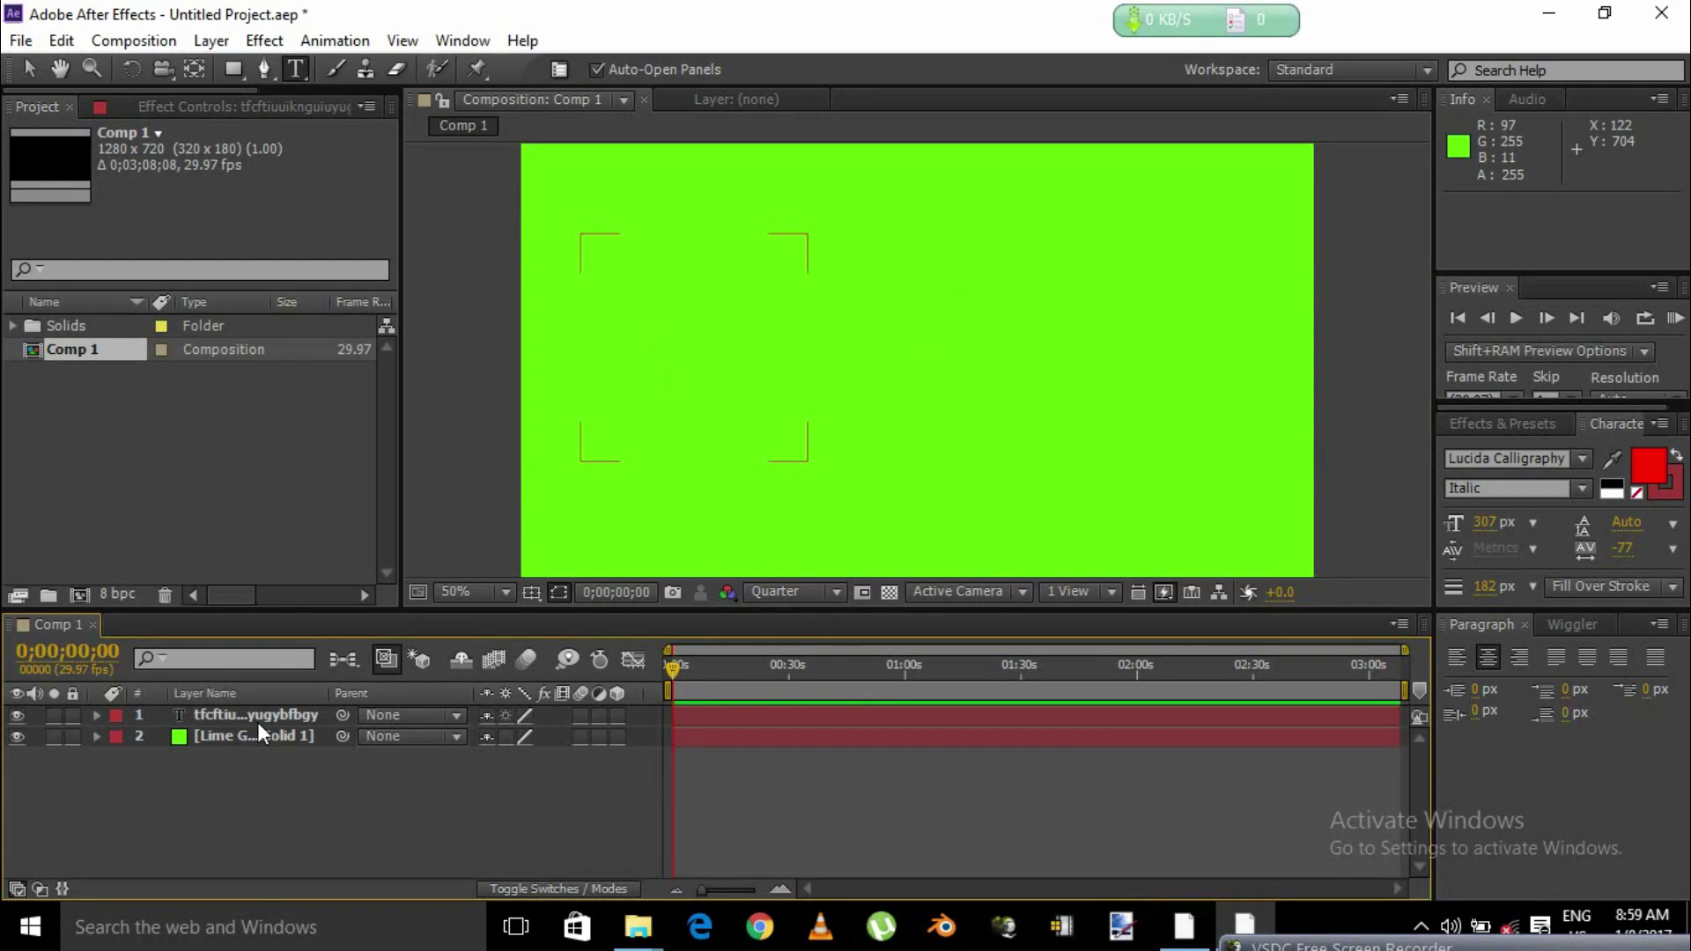
Step: Drag the text layer right and down toward the centre of the frame
left_click(245, 720)
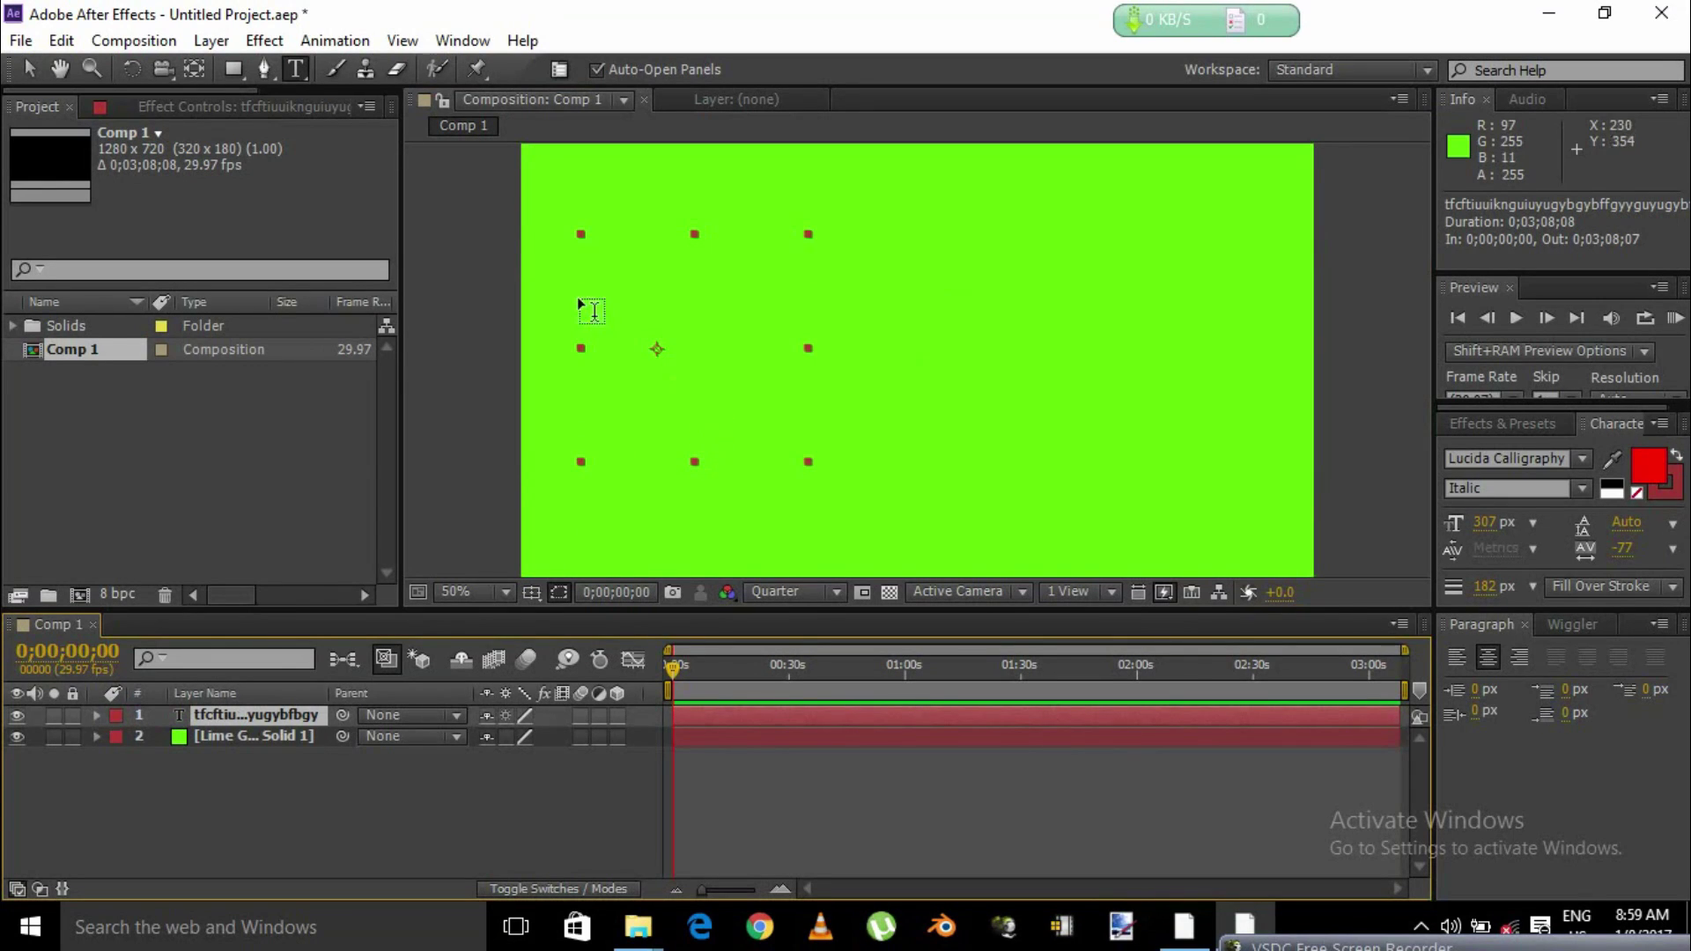
mouse_move(616, 325)
left_mouse_down()
mouse_move(981, 339)
mouse_move(889, 223)
left_mouse_up()
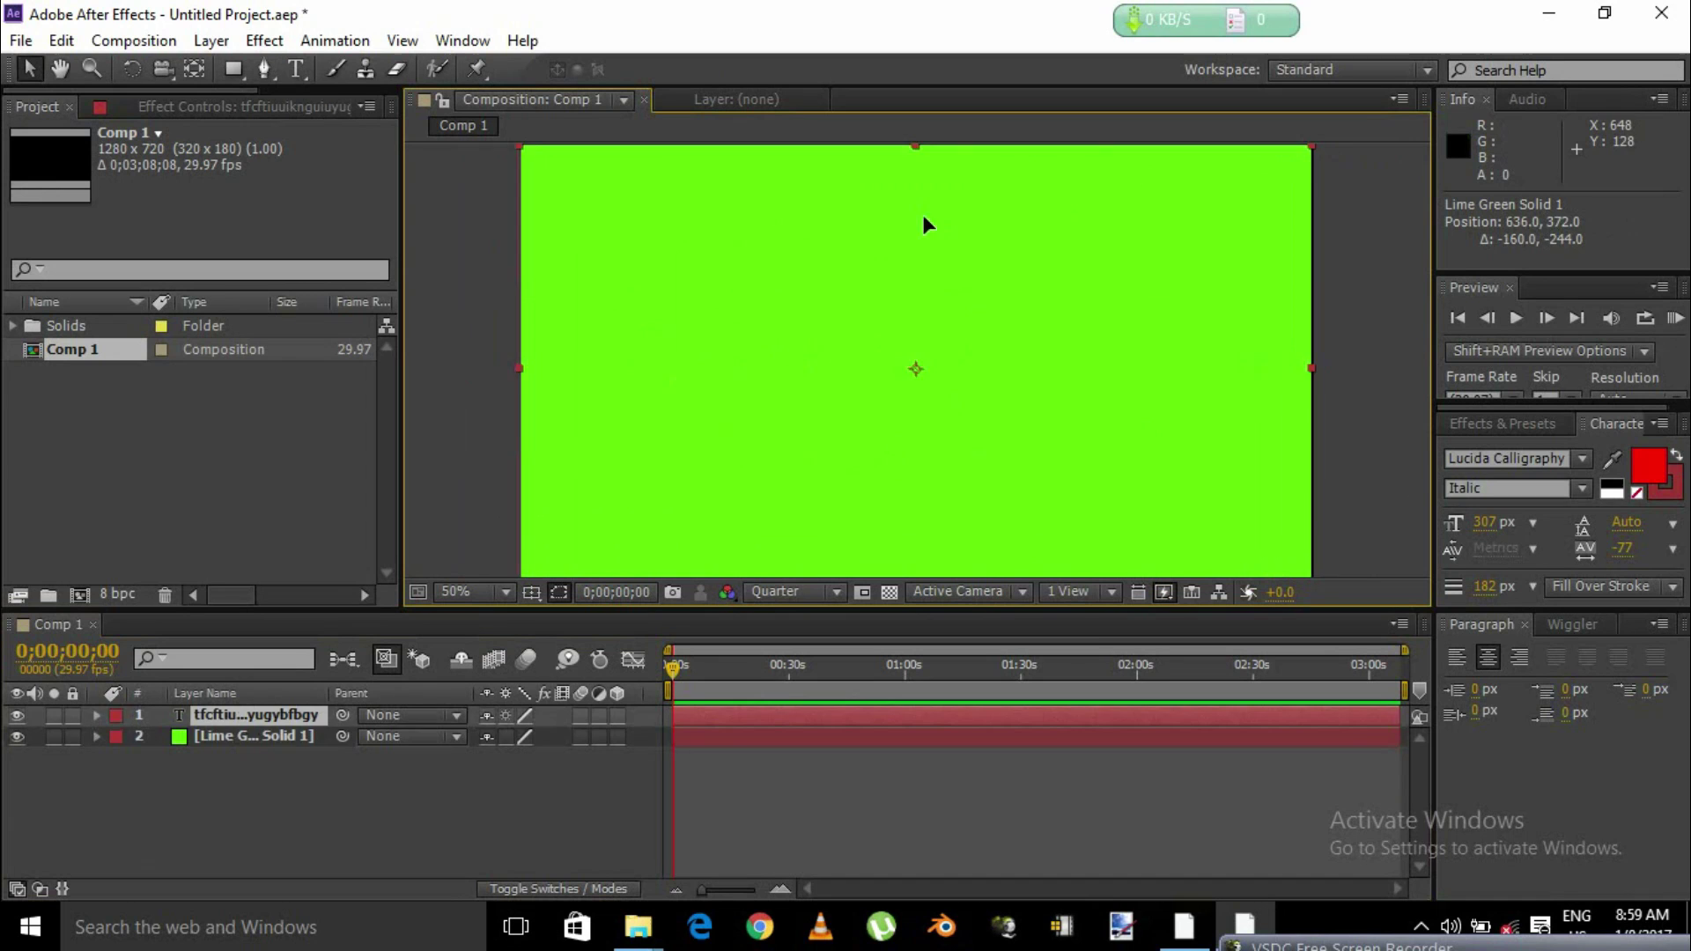
left_click_drag(916, 312, 921, 310)
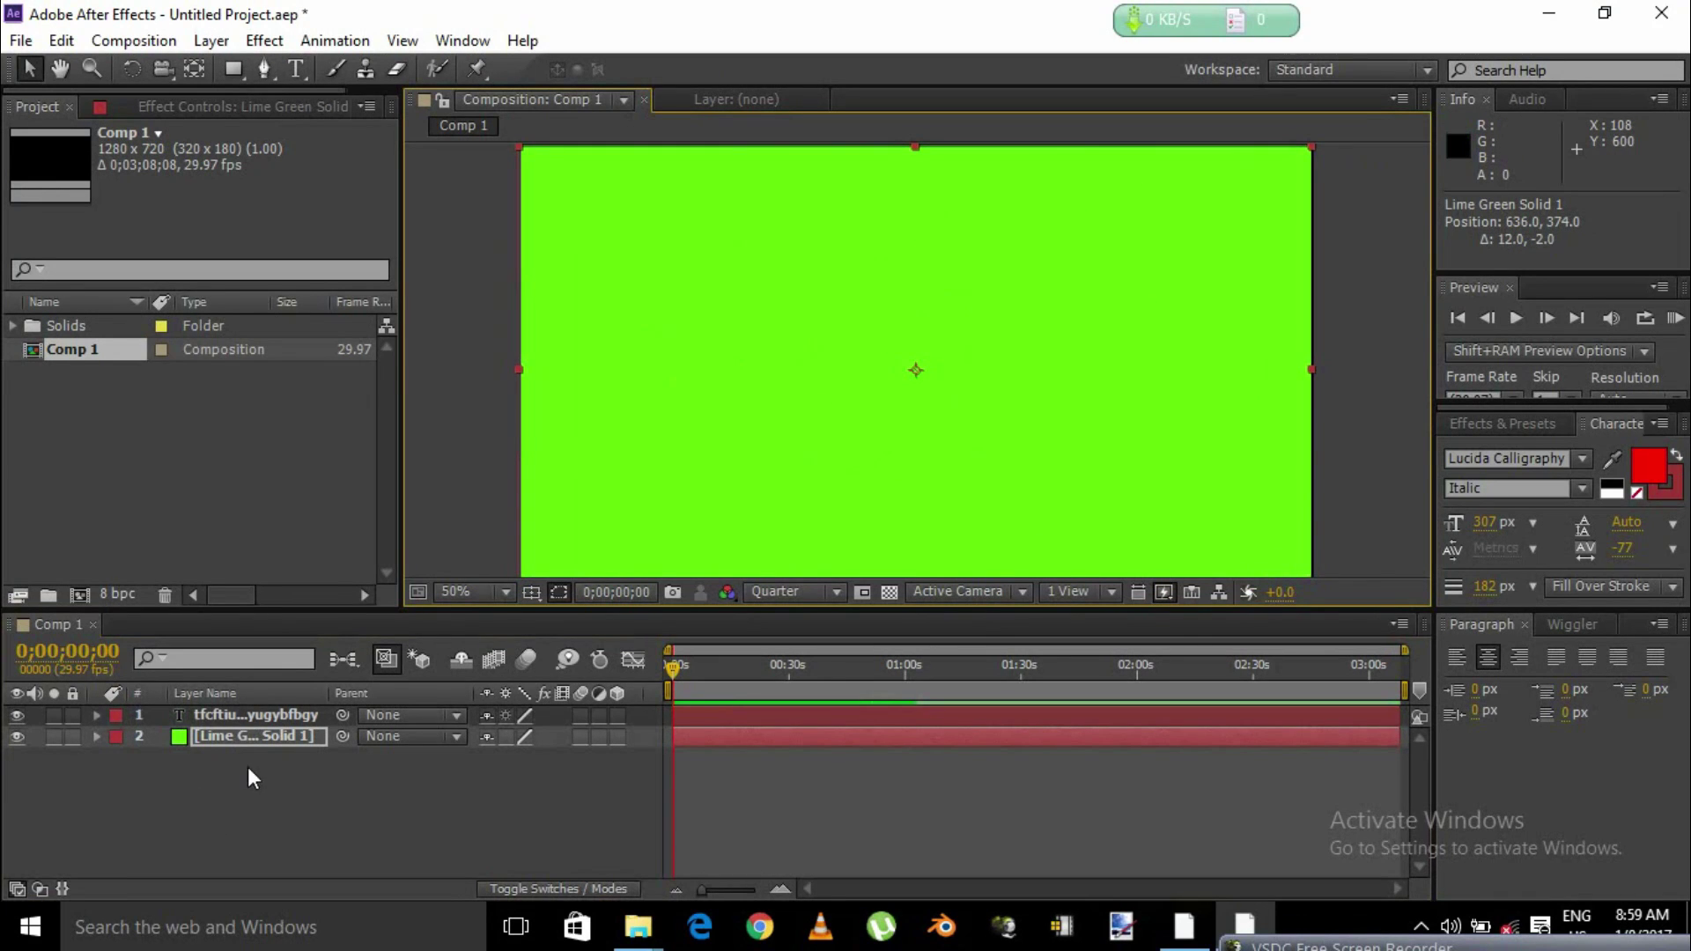
left_click(292, 718)
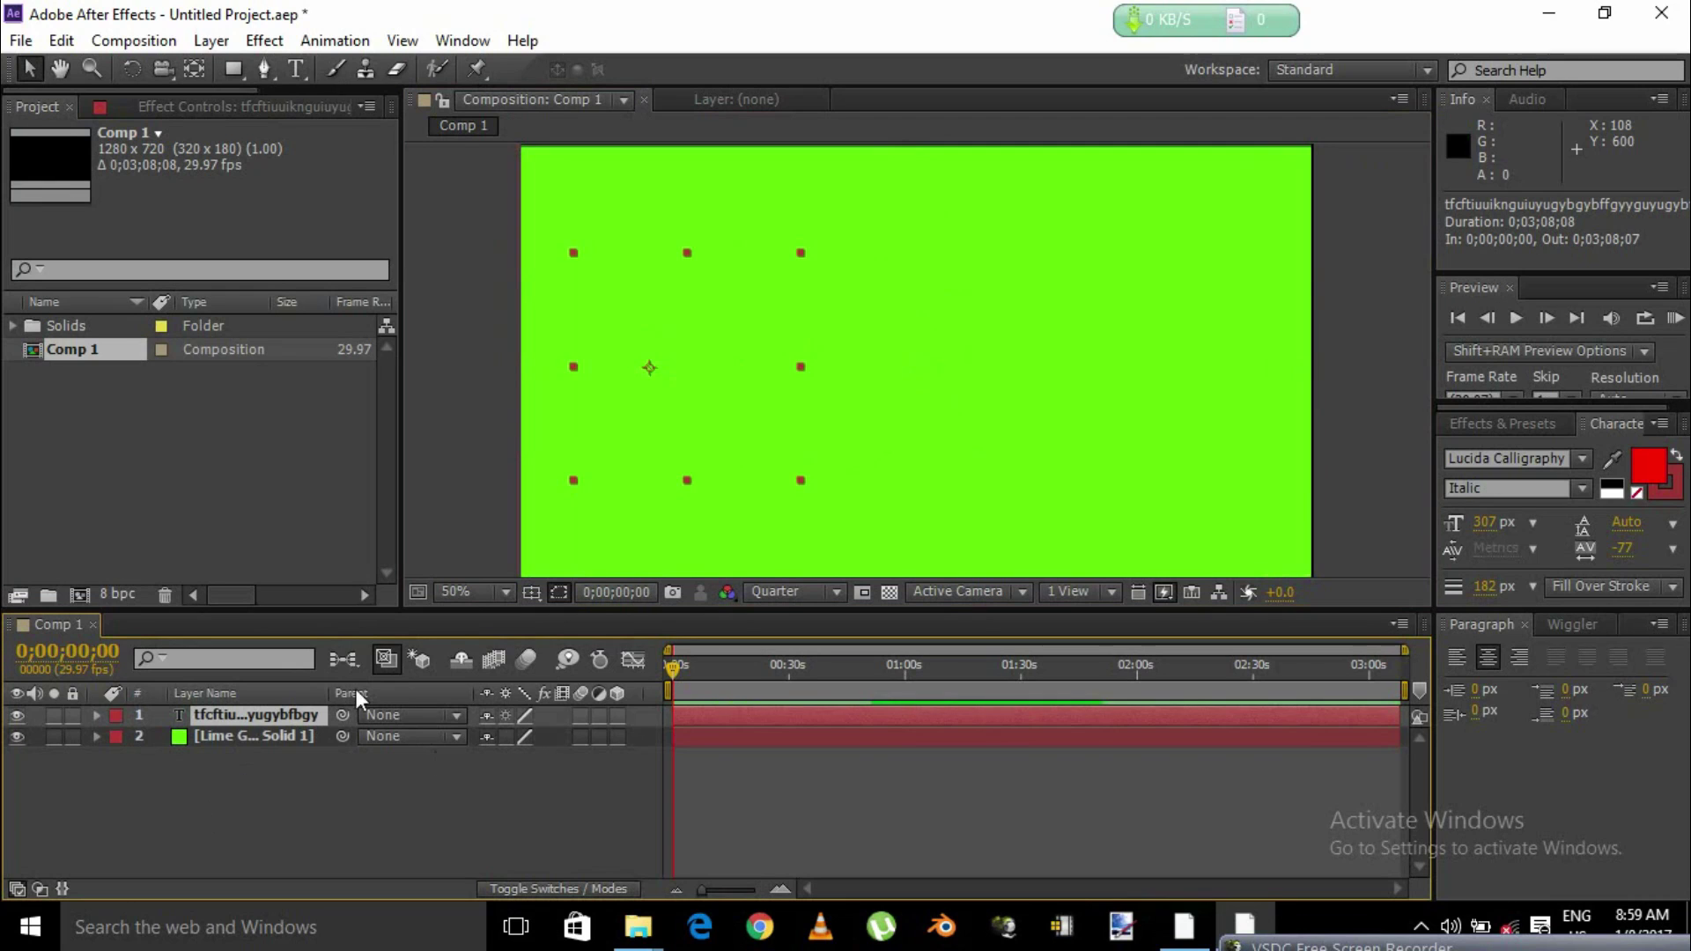
left_click_drag(654, 369, 855, 398)
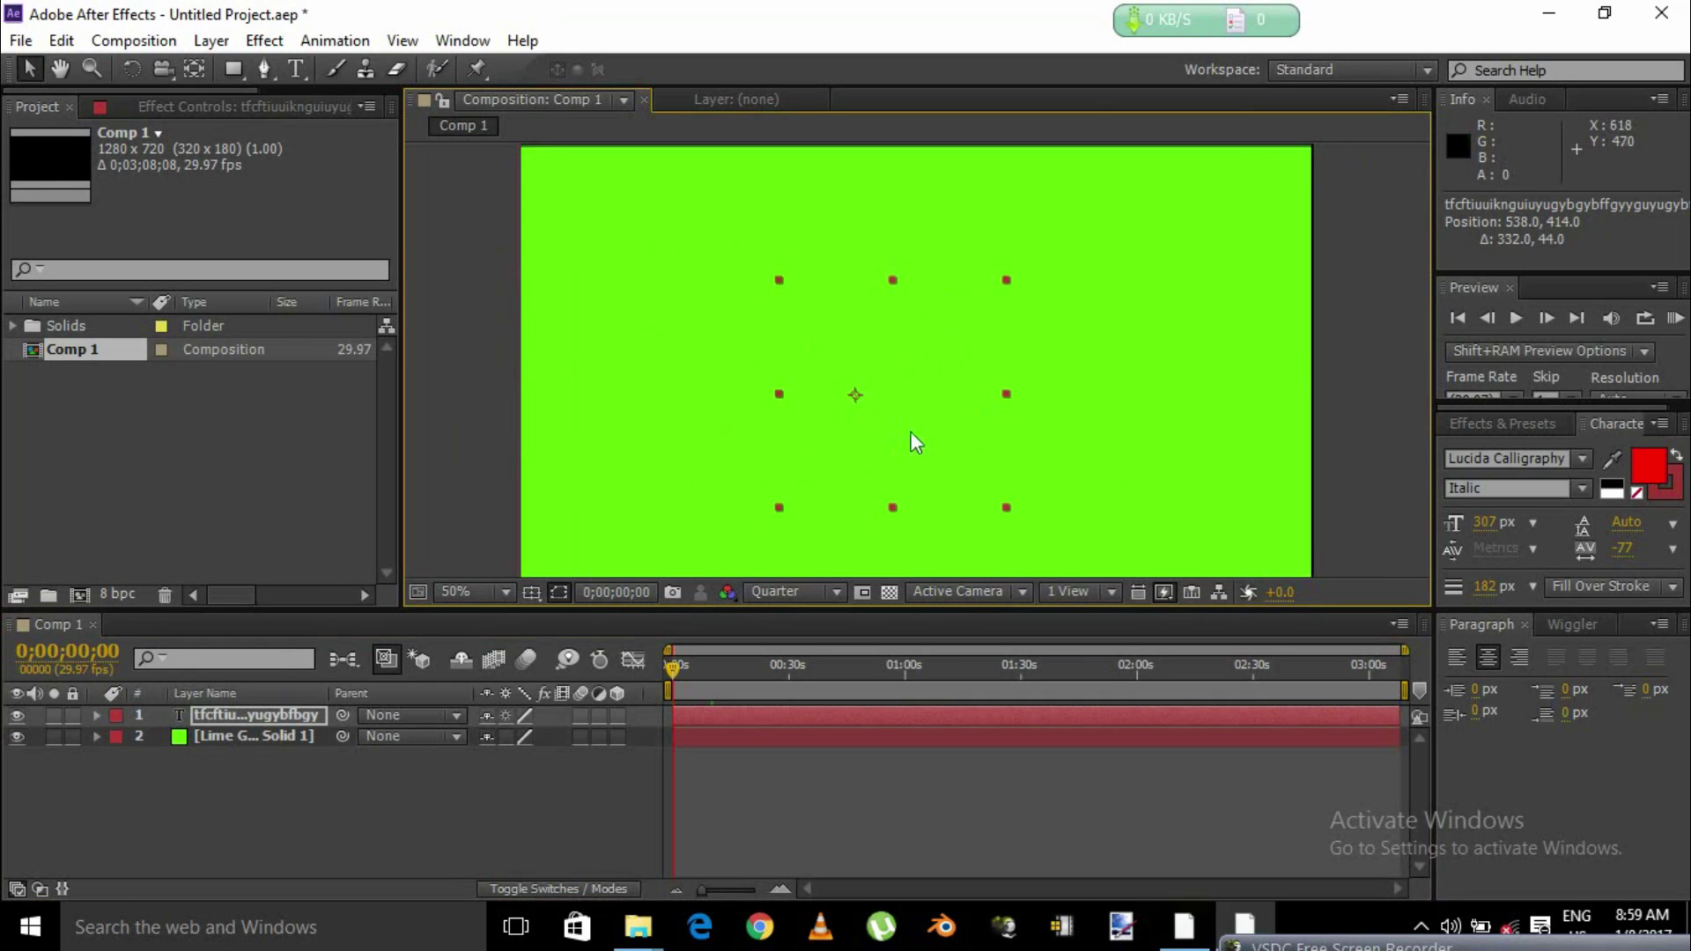
Step: Set the text fill colour to pure red, FF0000
left_click(1655, 465)
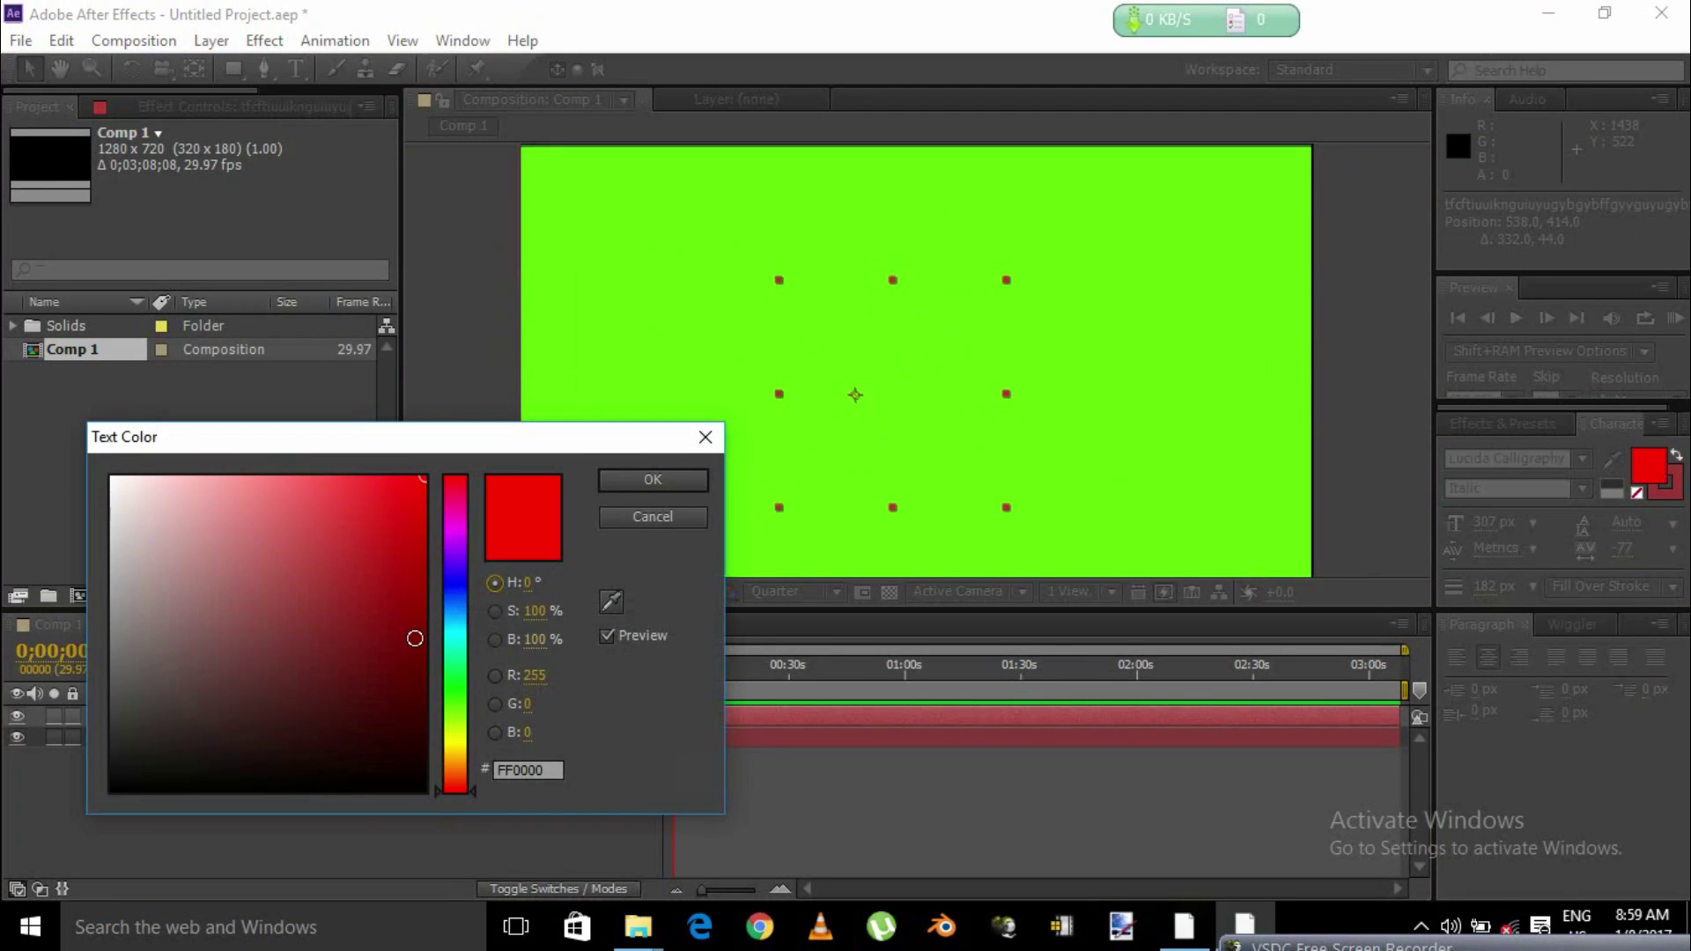
left_click(651, 480)
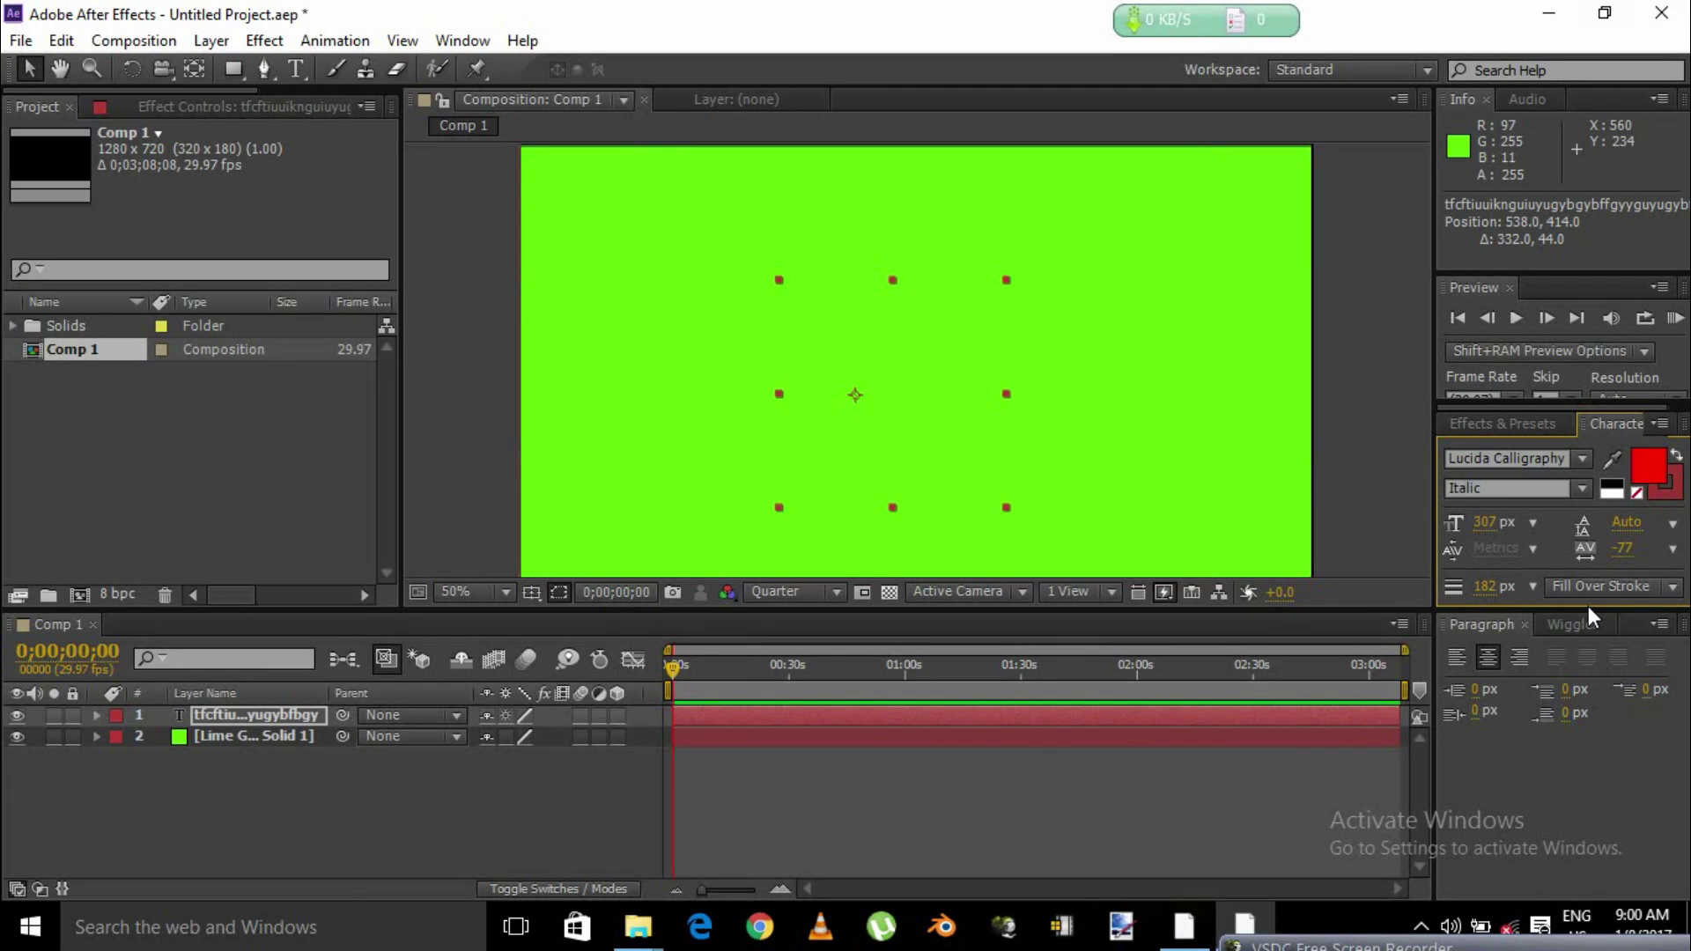
Step: Enlarge the Character panel and change the text tracking from -77 to 16
left_click_drag(1588, 607, 1616, 762)
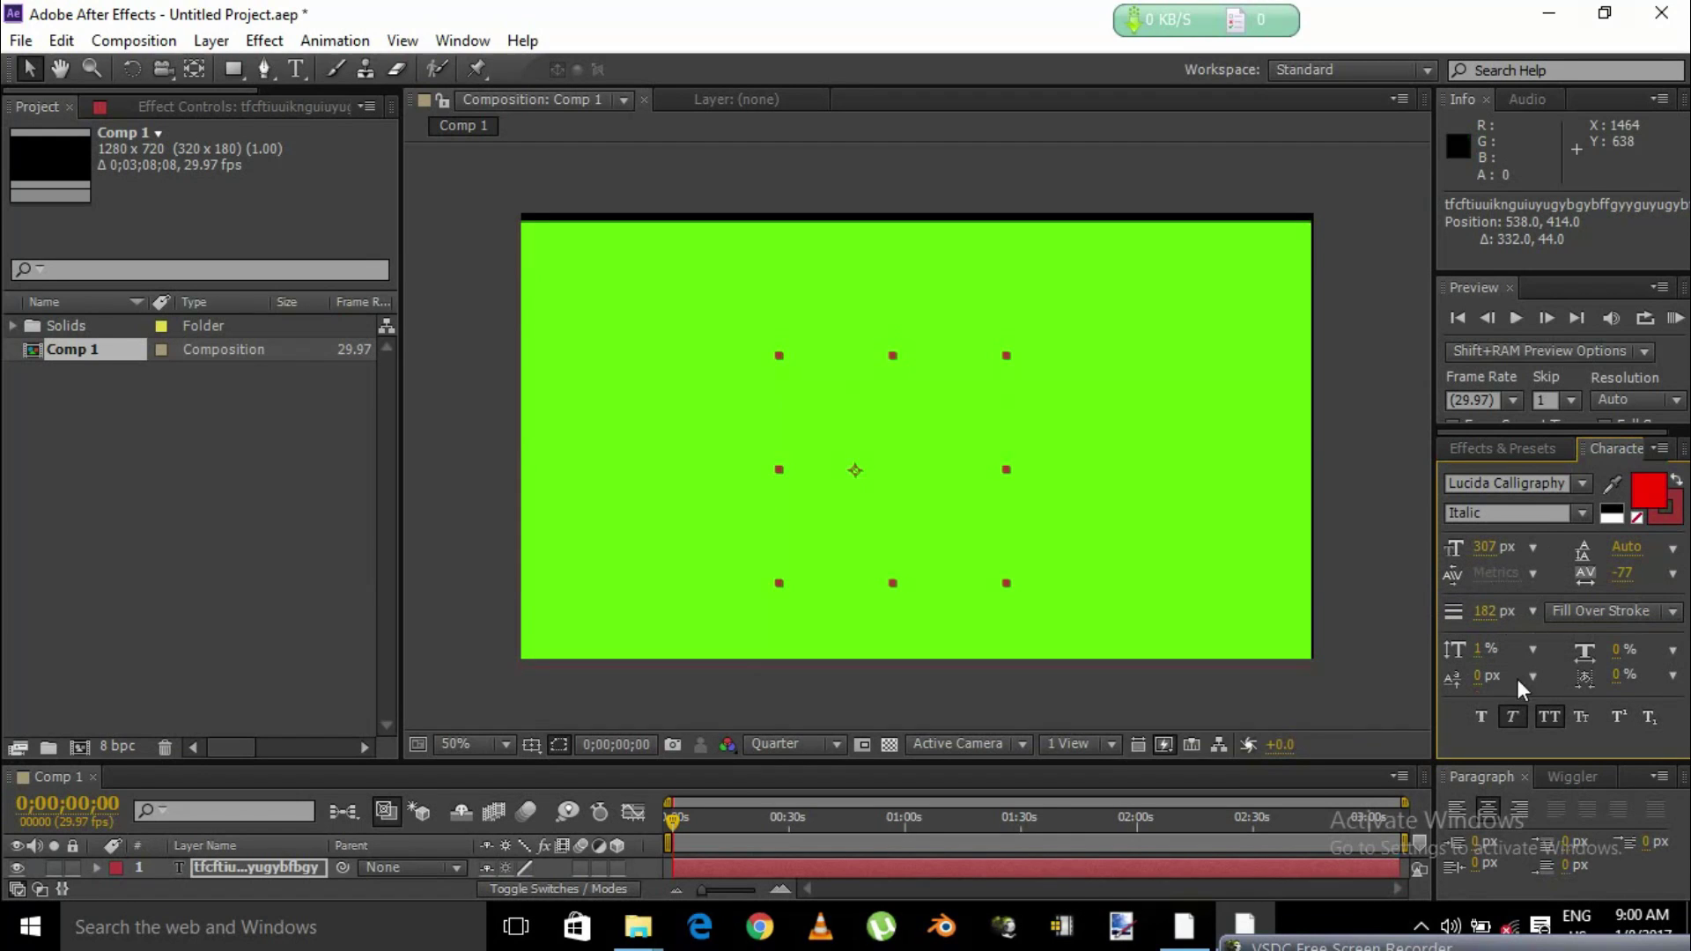
left_click(1626, 575)
key("Return")
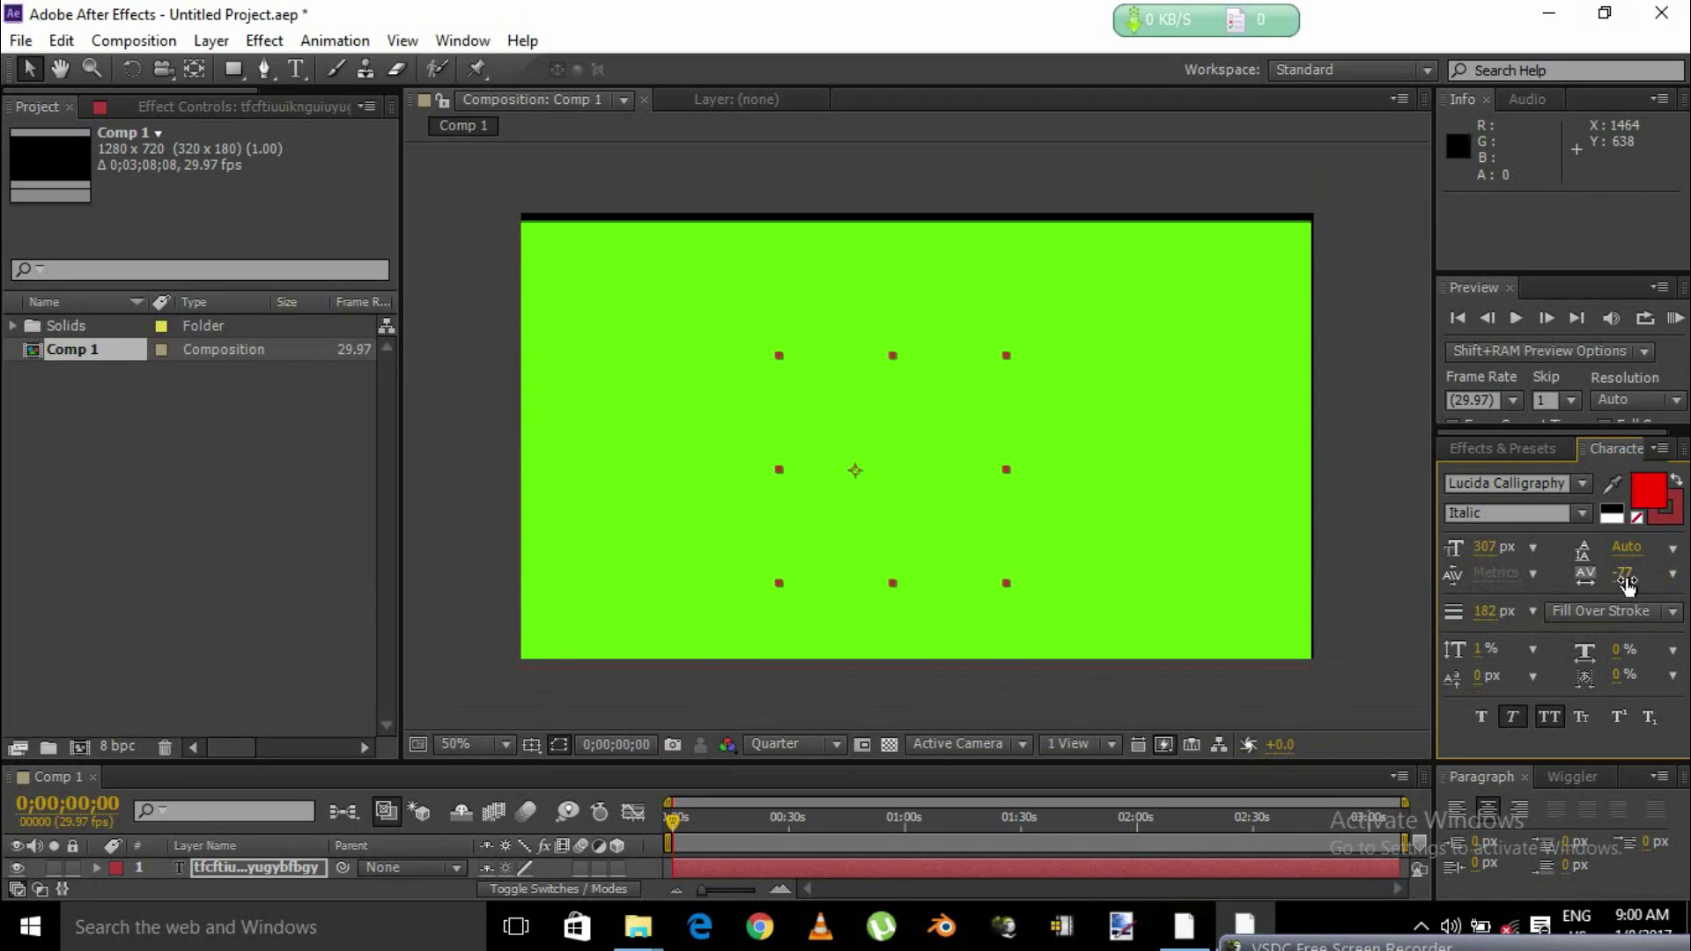
left_click(1626, 575)
type("7")
type("16")
key("Return")
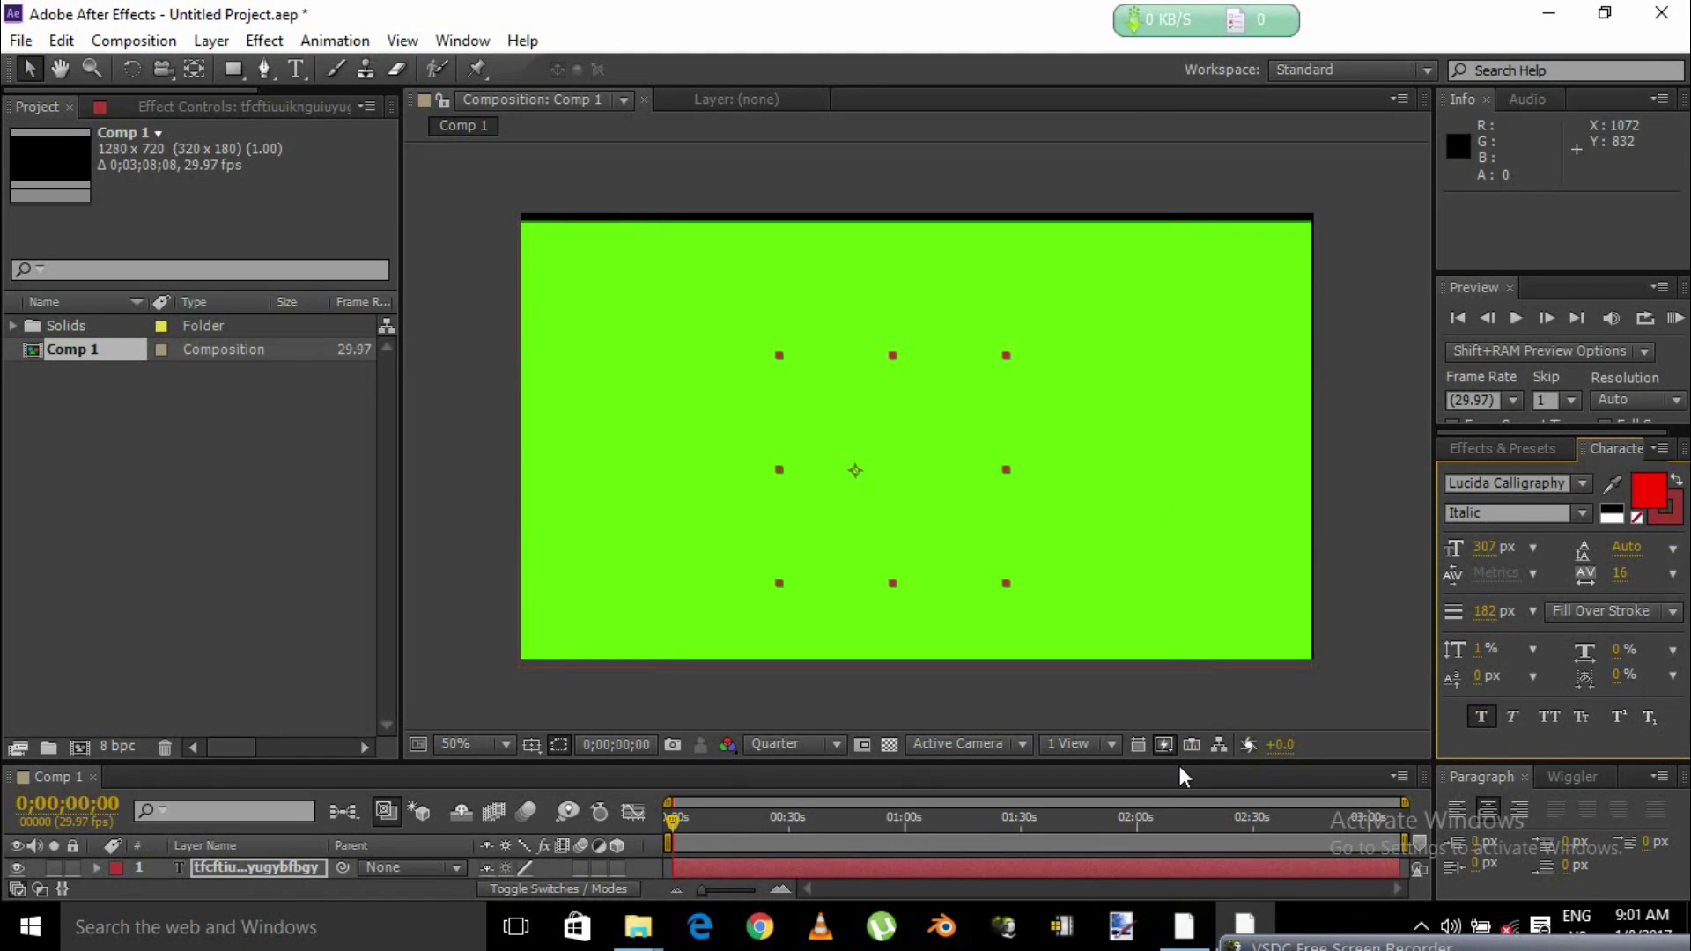
Step: Restore the timeline to full height and select text layer 1
left_click_drag(1174, 761, 1185, 588)
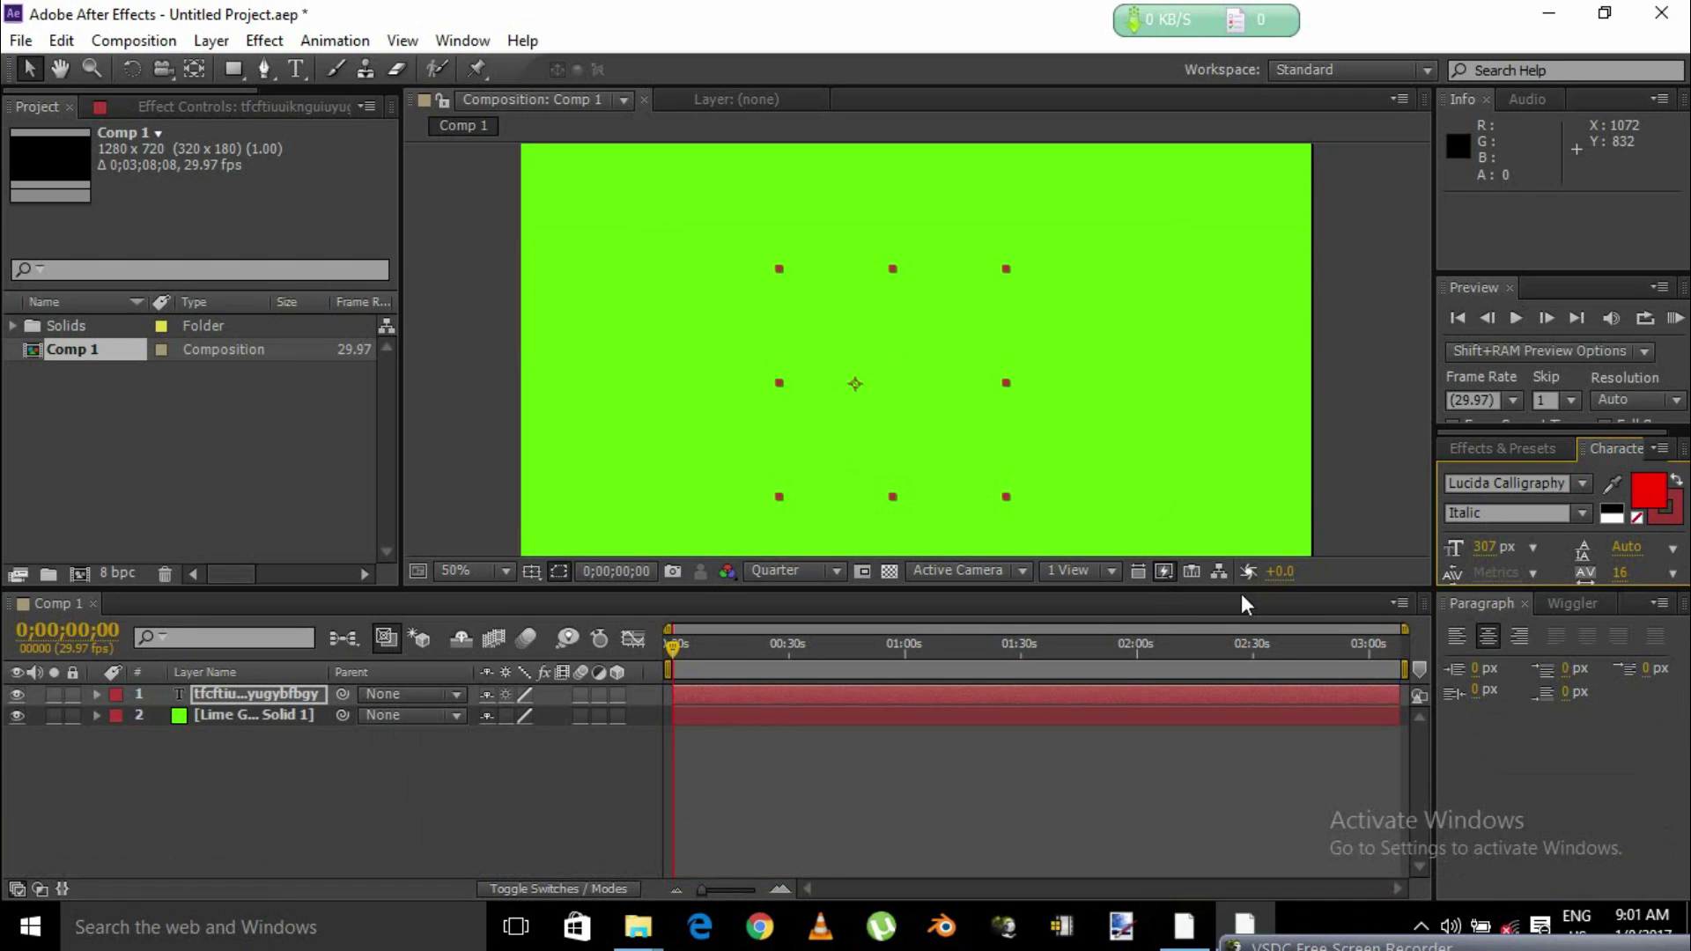
left_click(296, 697)
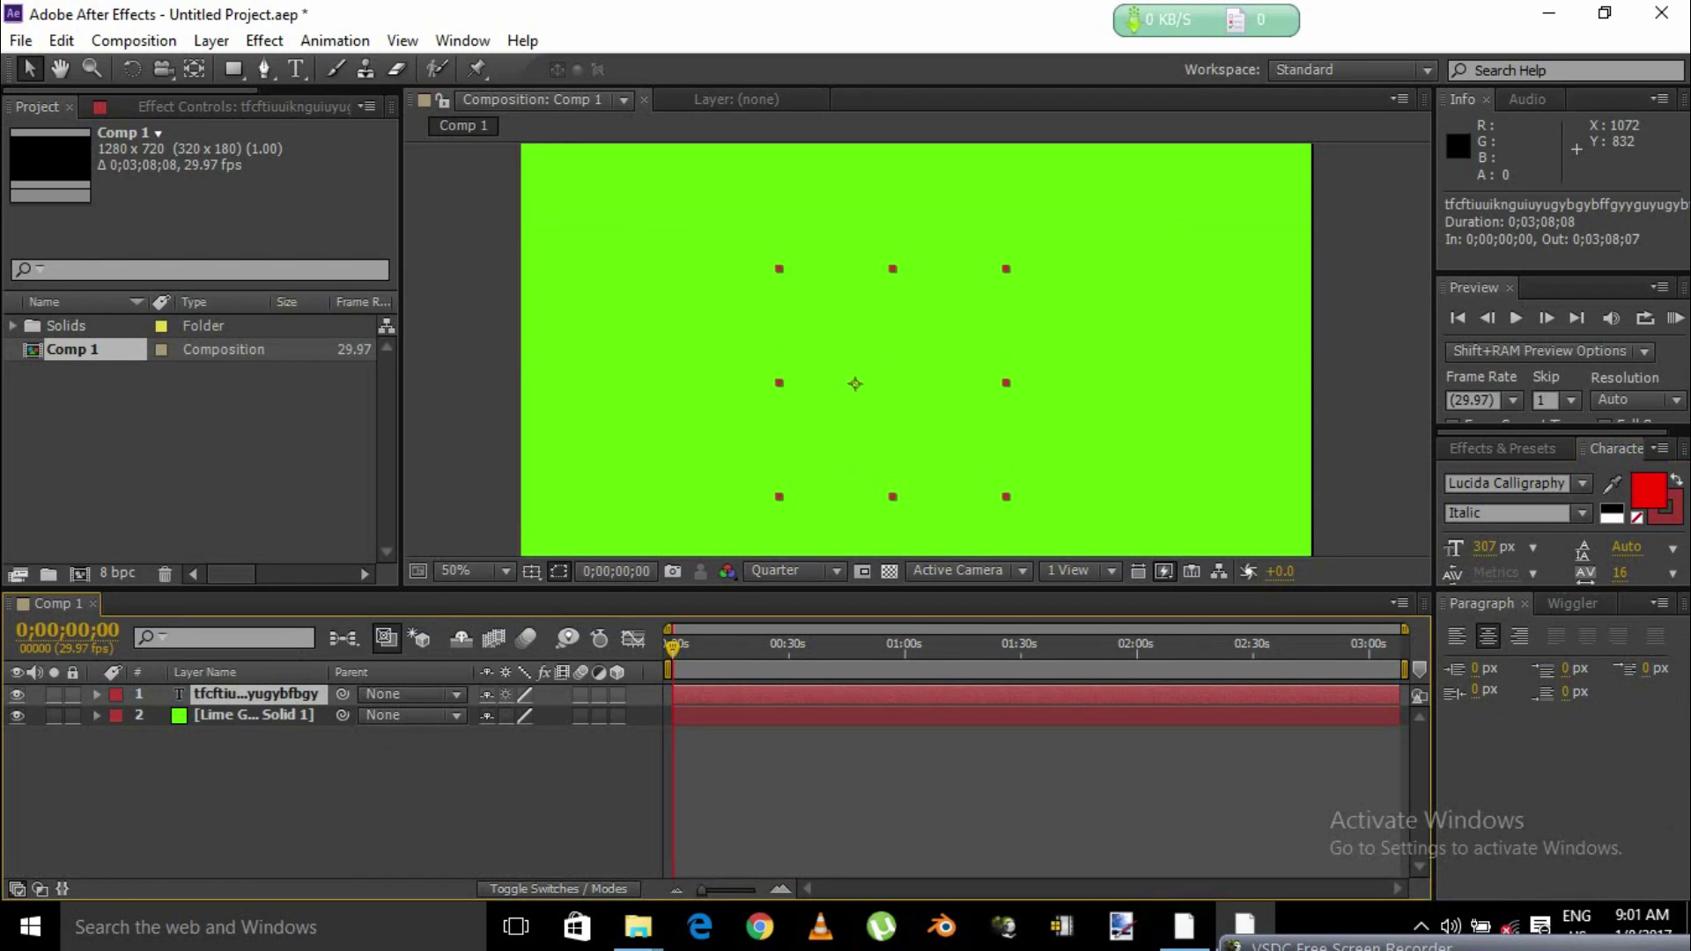